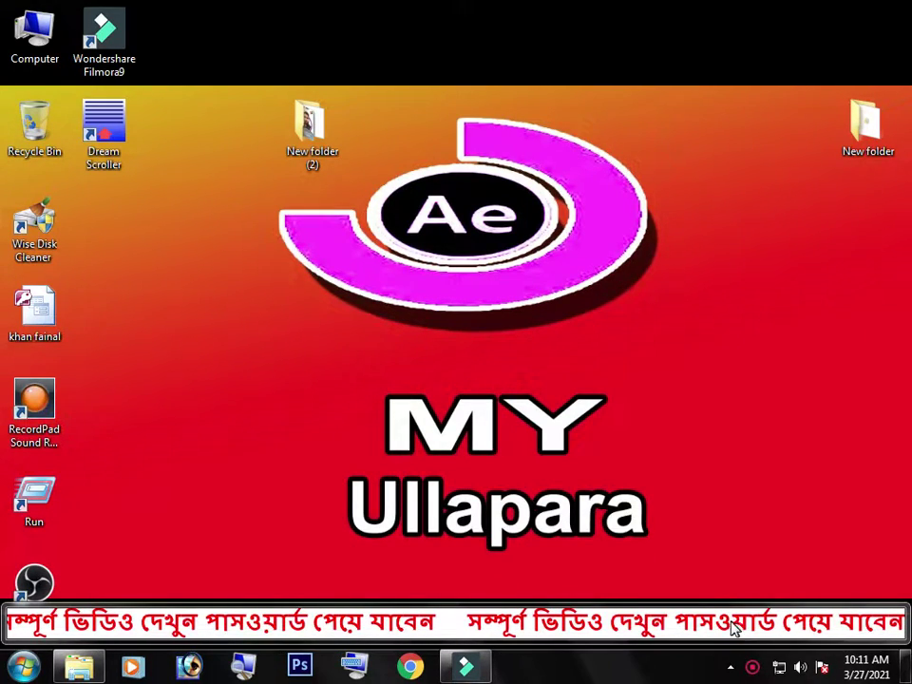
# - Open the raj poster from New folder (2) in Photo Viewer and pan to its top banner
pyautogui.doubleClick(315, 136)
pyautogui.doubleClick(317, 152)
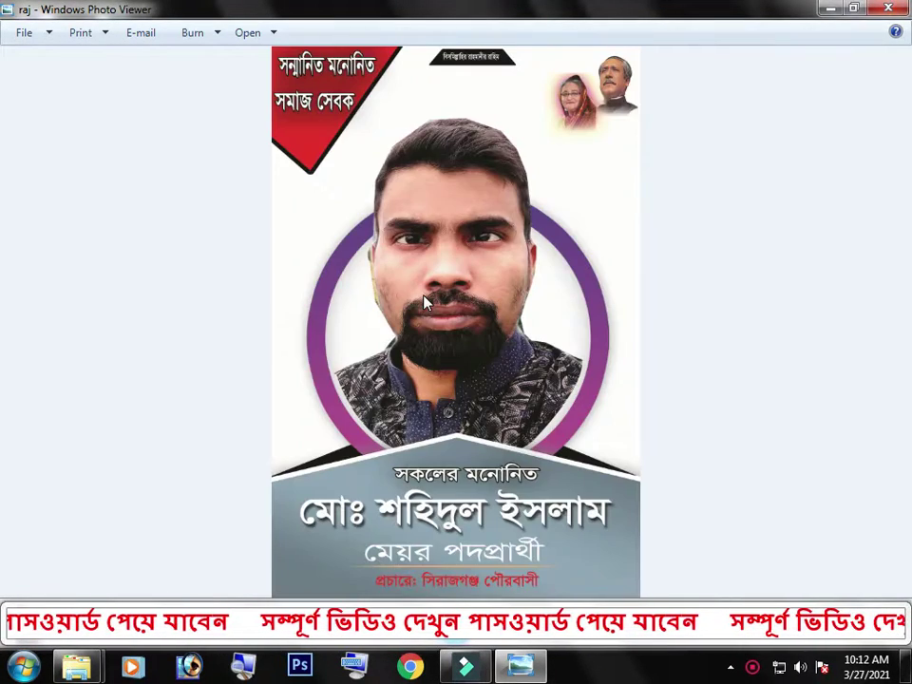
pyautogui.scroll(3, 427, 299)
pyautogui.moveTo(427, 277); pyautogui.dragTo(433, 595)
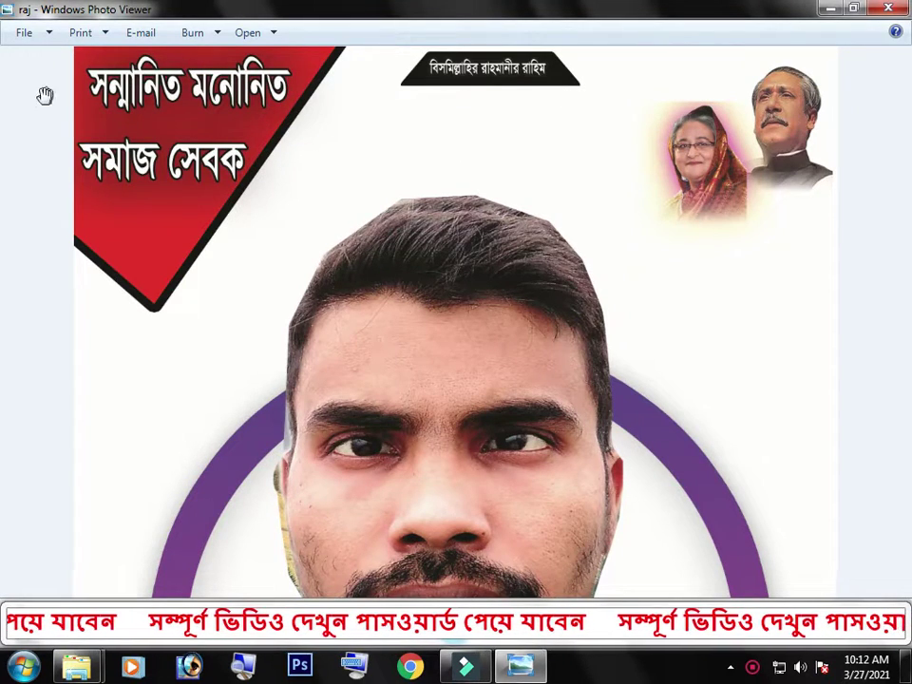
# - Zoom in and out to inspect the raj poster, then close Photo Viewer
pyautogui.scroll(-2, 575, 344)
pyautogui.scroll(-1, 575, 344)
pyautogui.scroll(1, 575, 342)
pyautogui.scroll(-1, 577, 348)
pyautogui.scroll(1, 573, 357)
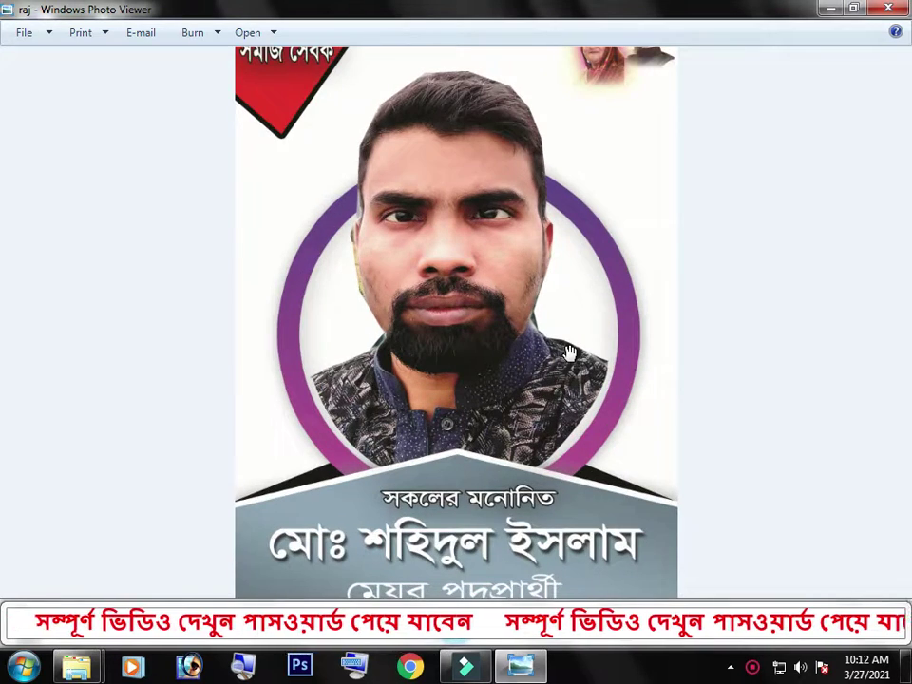
pyautogui.scroll(1, 570, 353)
pyautogui.scroll(-2, 572, 358)
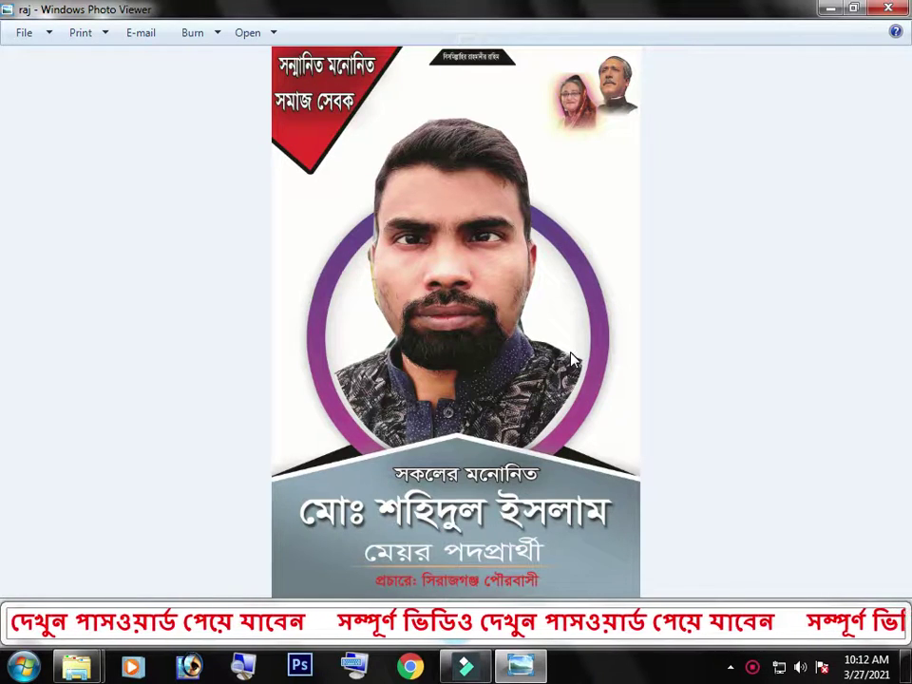
pyautogui.scroll(2, 572, 359)
pyautogui.scroll(-2, 573, 358)
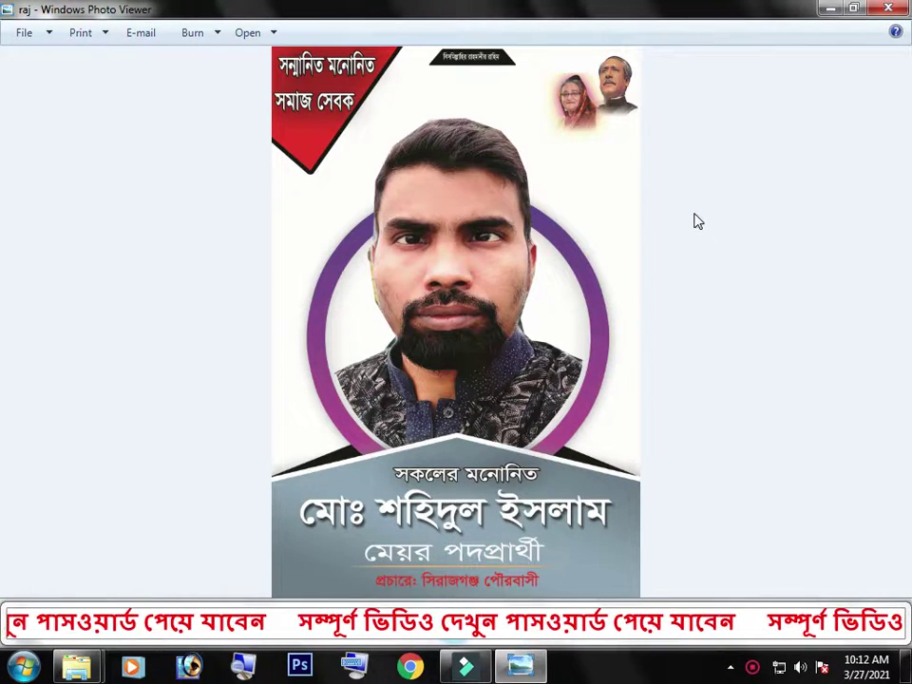
pyautogui.click(890, 9)
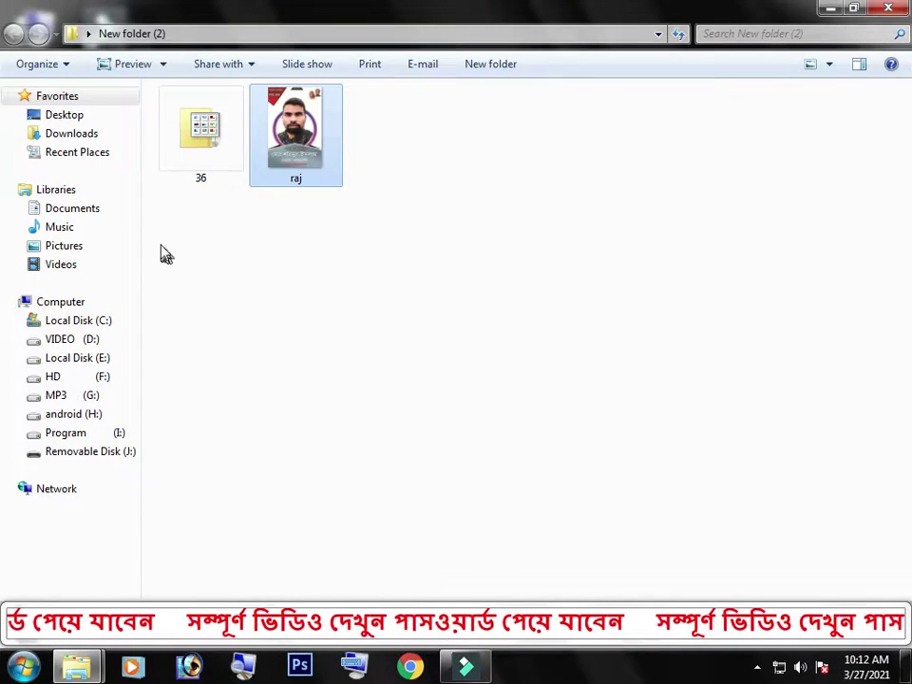
# - Extract the password-protected 36 archive with 7-Zip, entering the archive password
pyautogui.rightClick(202, 138)
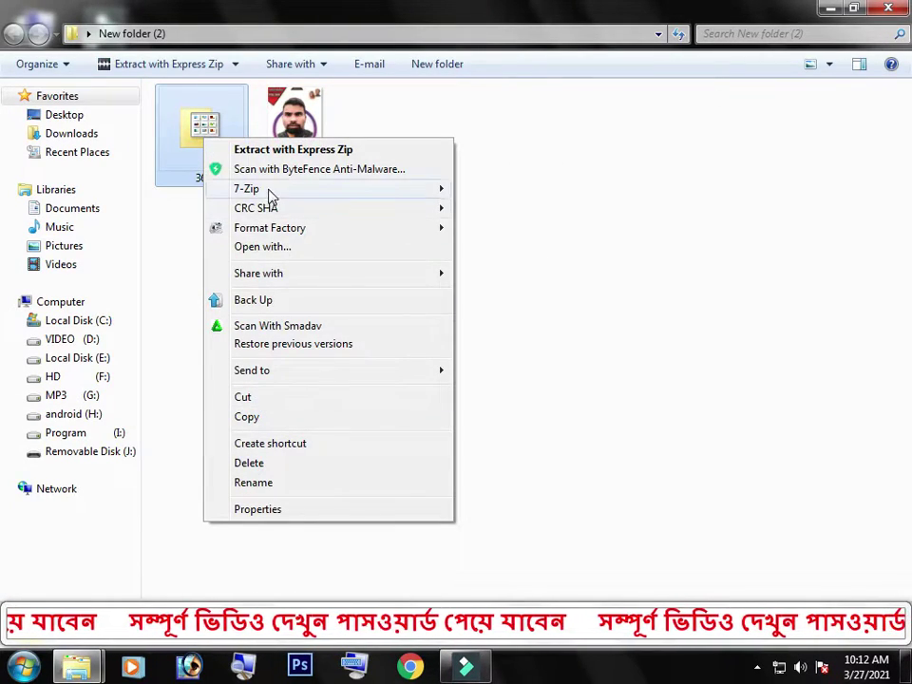
pyautogui.moveTo(246, 188)
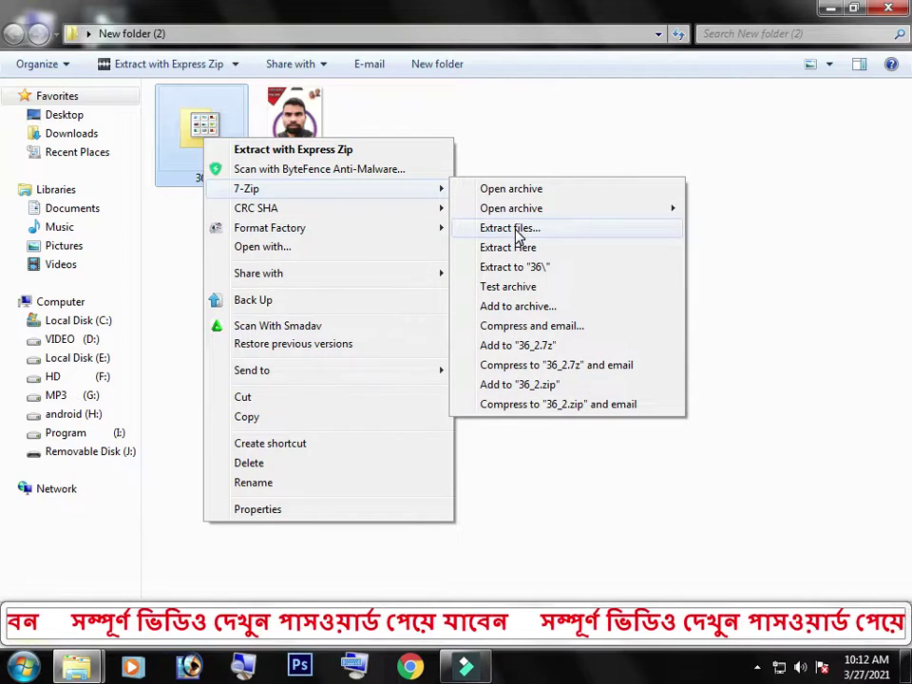
pyautogui.click(518, 232)
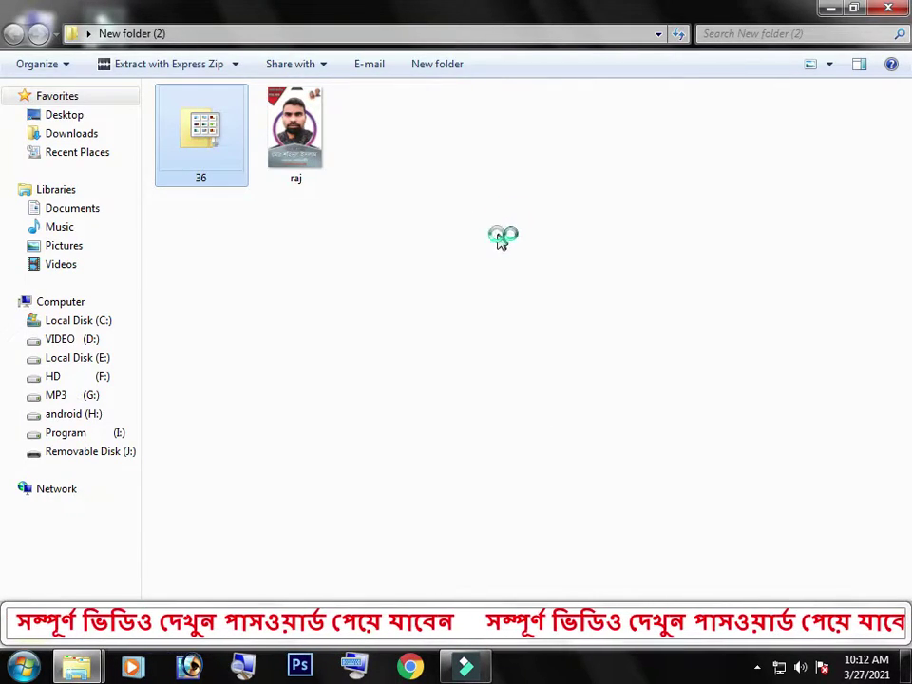
pyautogui.click(524, 294)
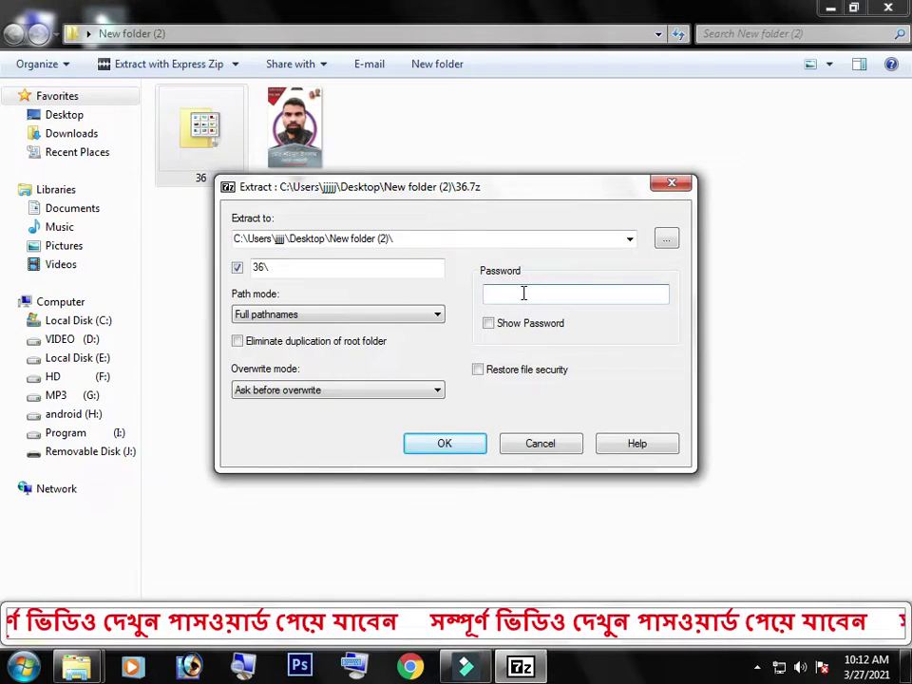
pyautogui.press('Return')
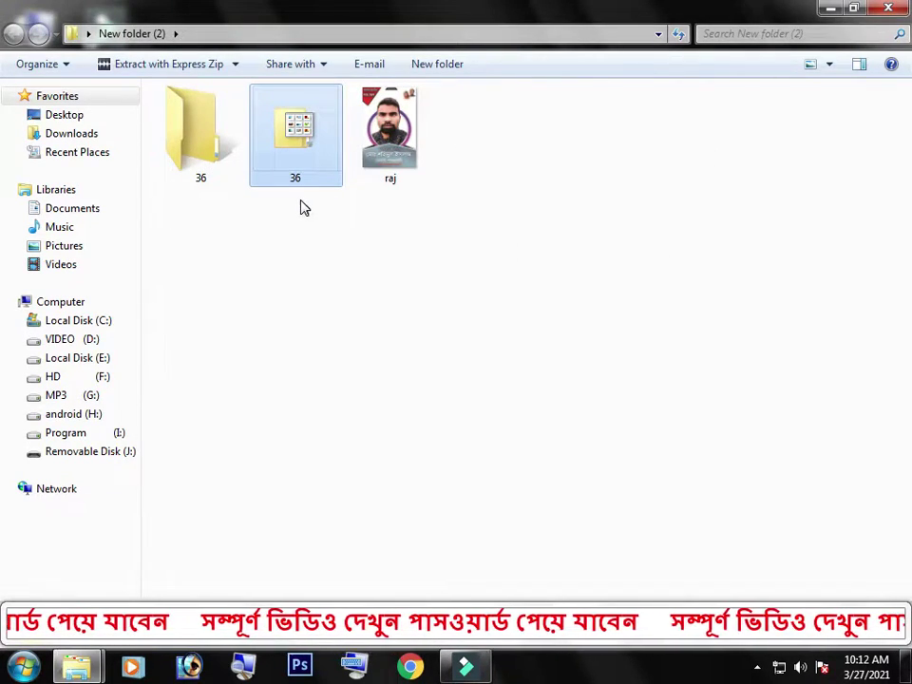
# - Open the extracted 36 folder, launch Photoshop, and minimise the folder window
pyautogui.doubleClick(200, 152)
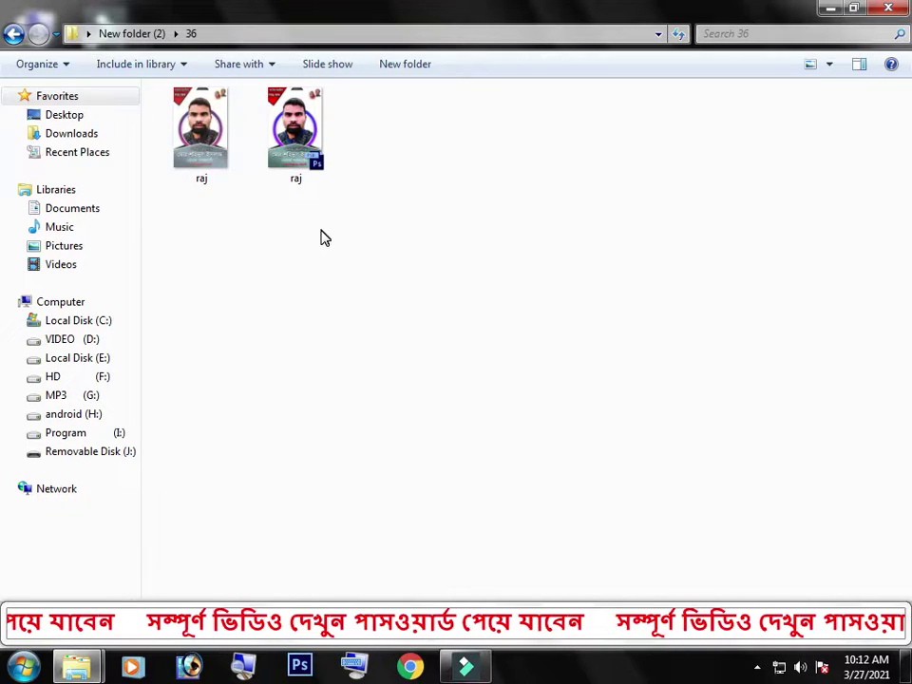
pyautogui.click(198, 152)
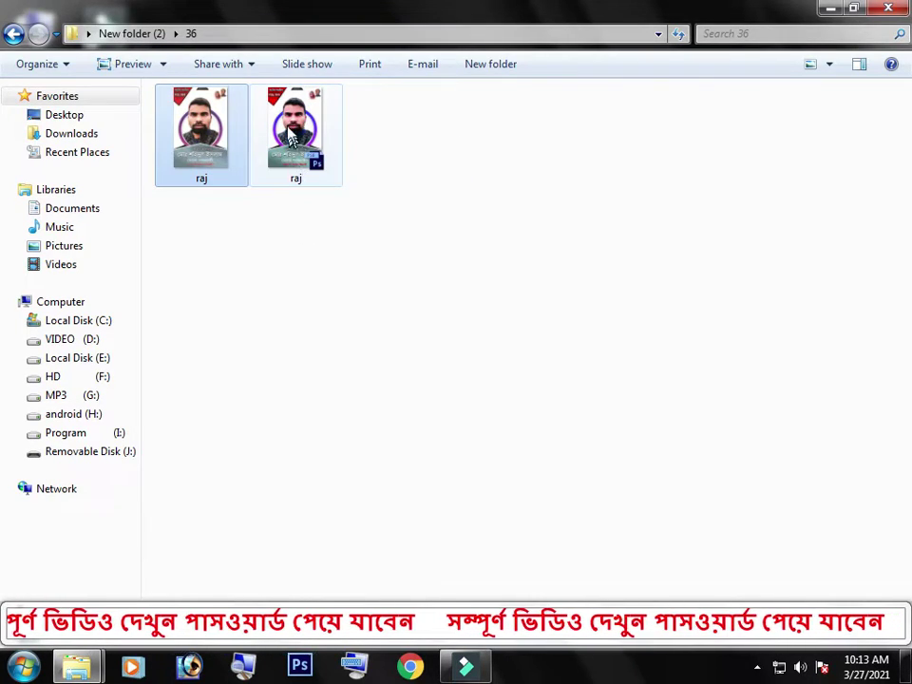
pyautogui.click(303, 668)
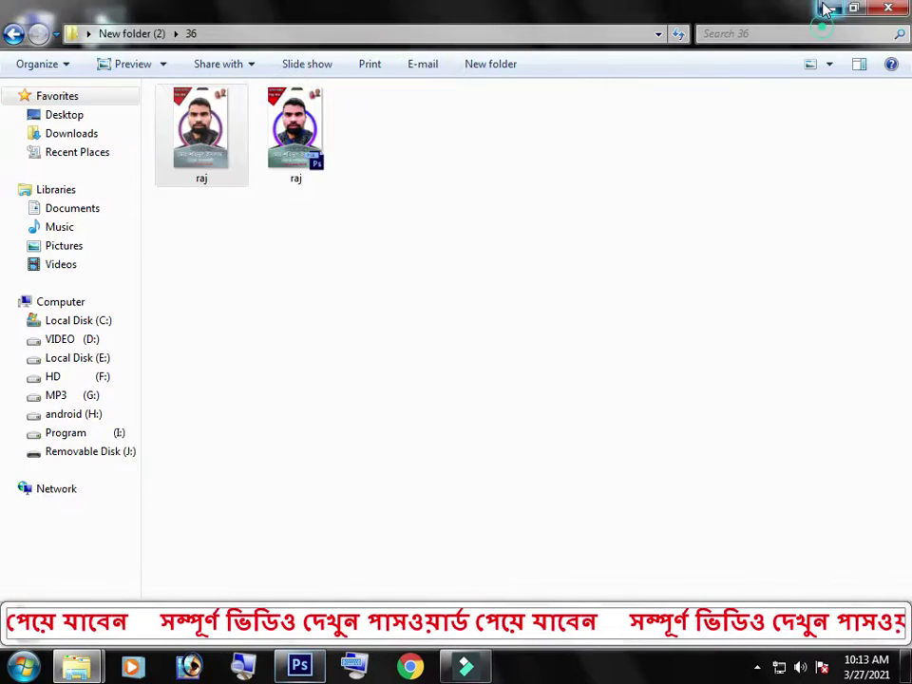
pyautogui.click(829, 8)
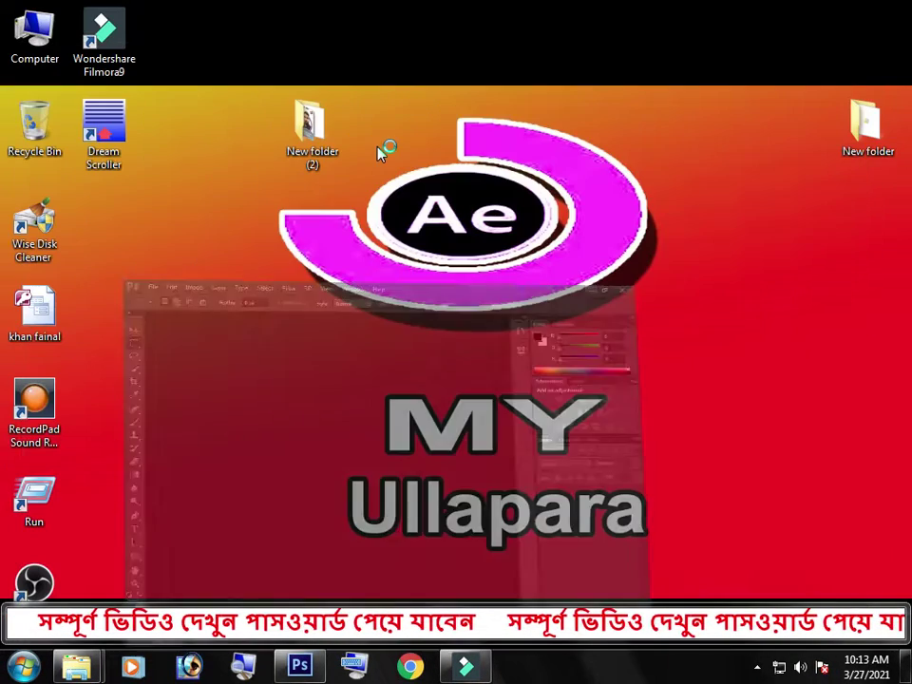
# - Bring the 36 folder window back and drag the raj PSD toward Photoshop
pyautogui.click(302, 142)
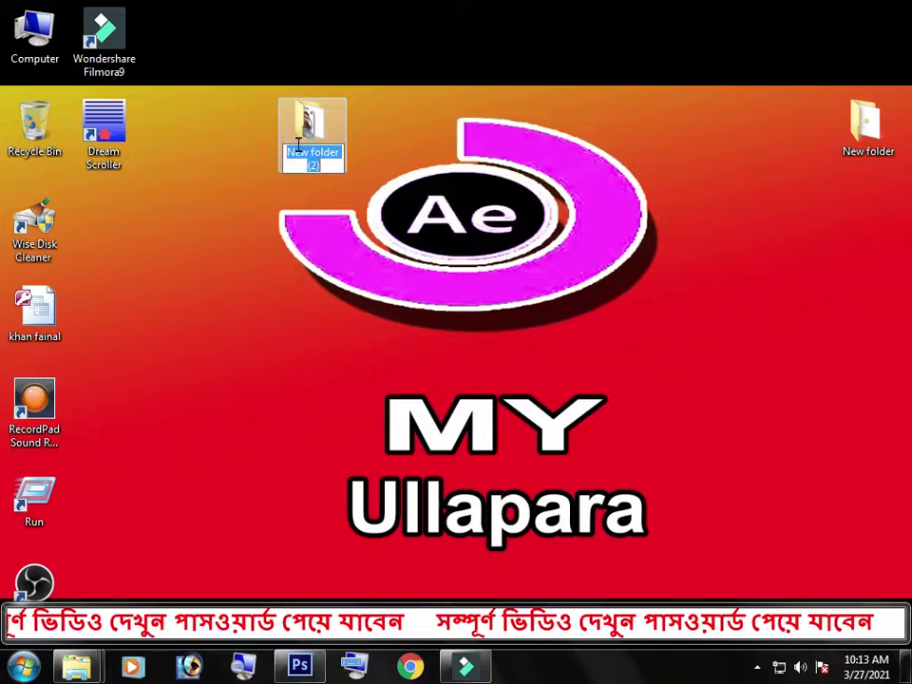
pyautogui.click(76, 666)
pyautogui.click(285, 555)
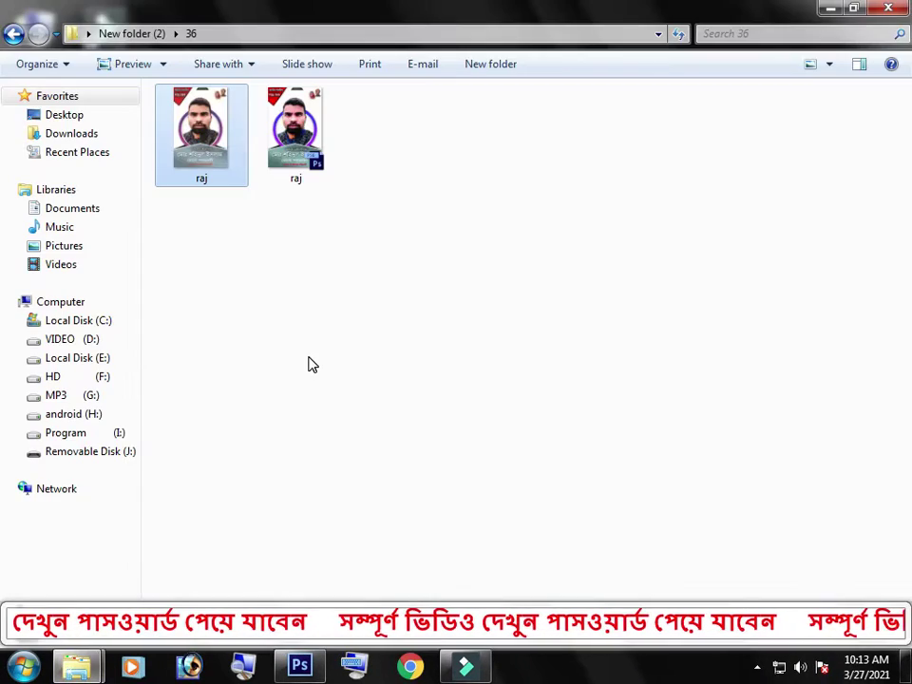
pyautogui.click(296, 129)
pyautogui.moveTo(298, 445); pyautogui.dragTo(360, 306)
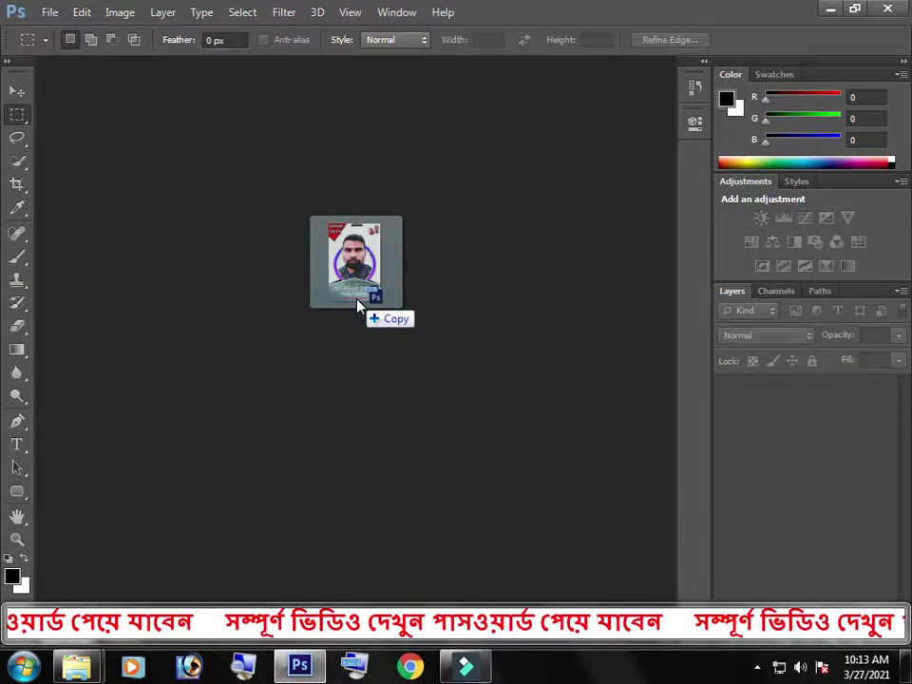
# - Drop raj.psd onto the Photoshop workspace to open the poster
pyautogui.moveTo(358, 303); pyautogui.dragTo(351, 306)
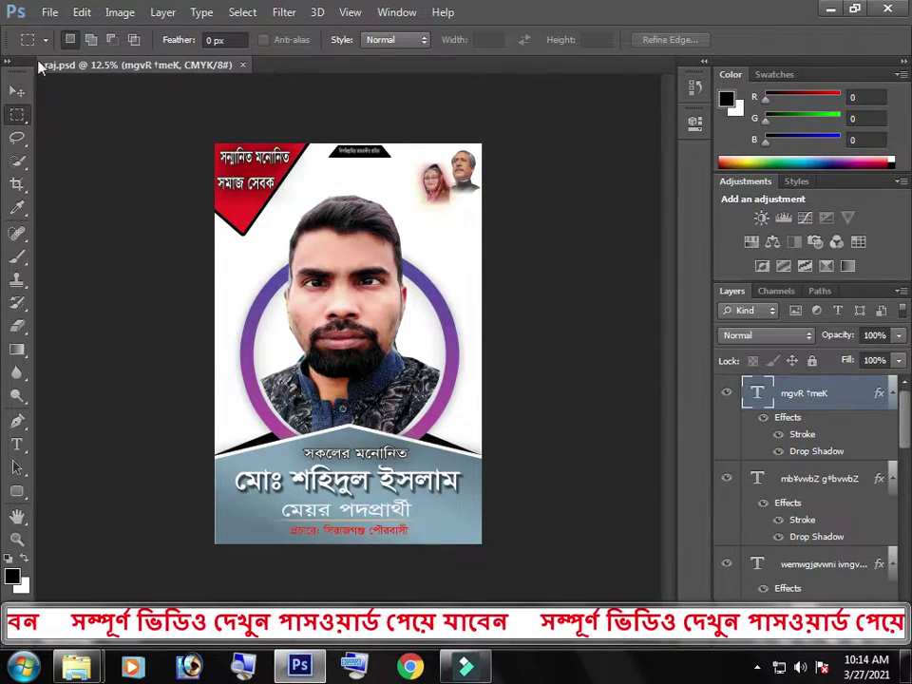
# - With the Move tool, select the candidate's name text and toggle transform controls off and on
pyautogui.click(17, 91)
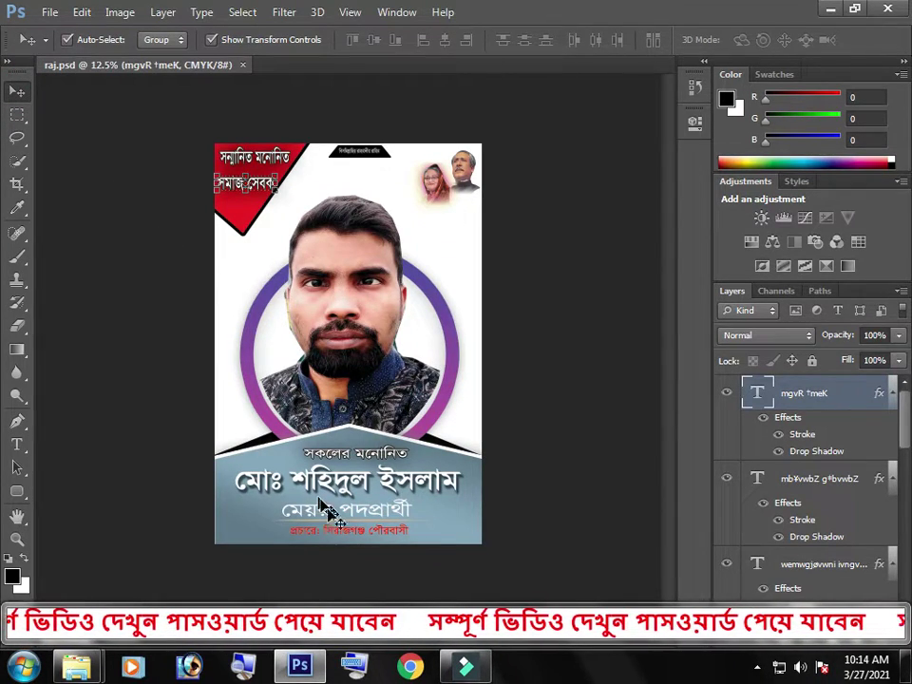
pyautogui.click(347, 480)
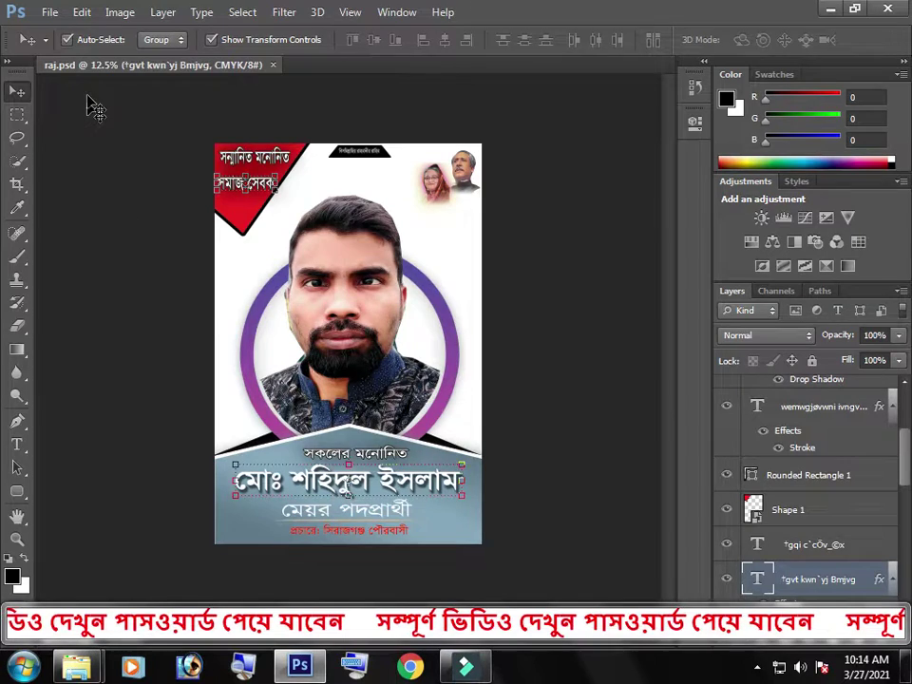
pyautogui.click(212, 40)
pyautogui.click(212, 40)
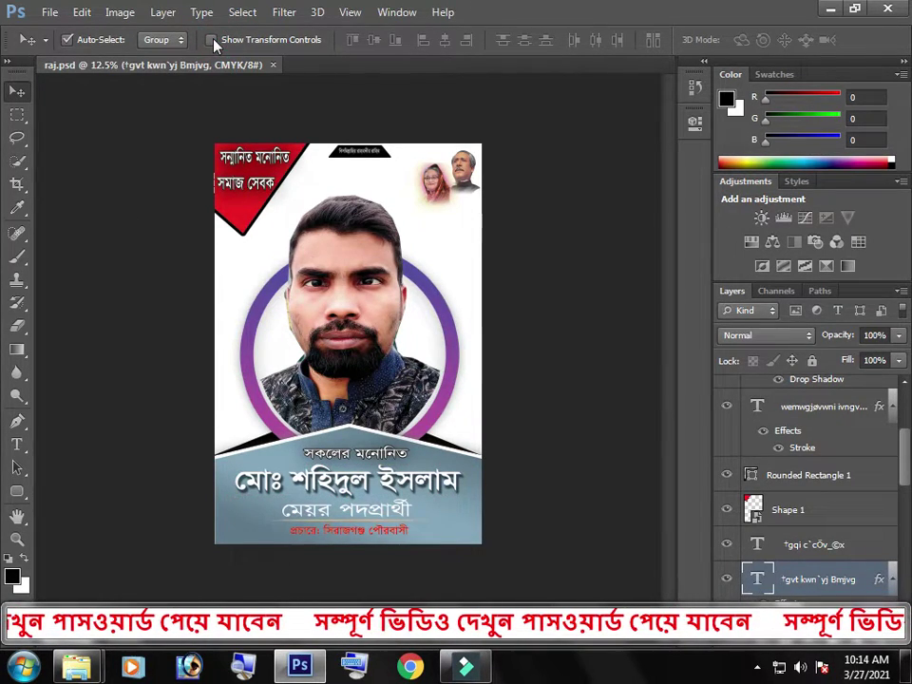
pyautogui.click(212, 39)
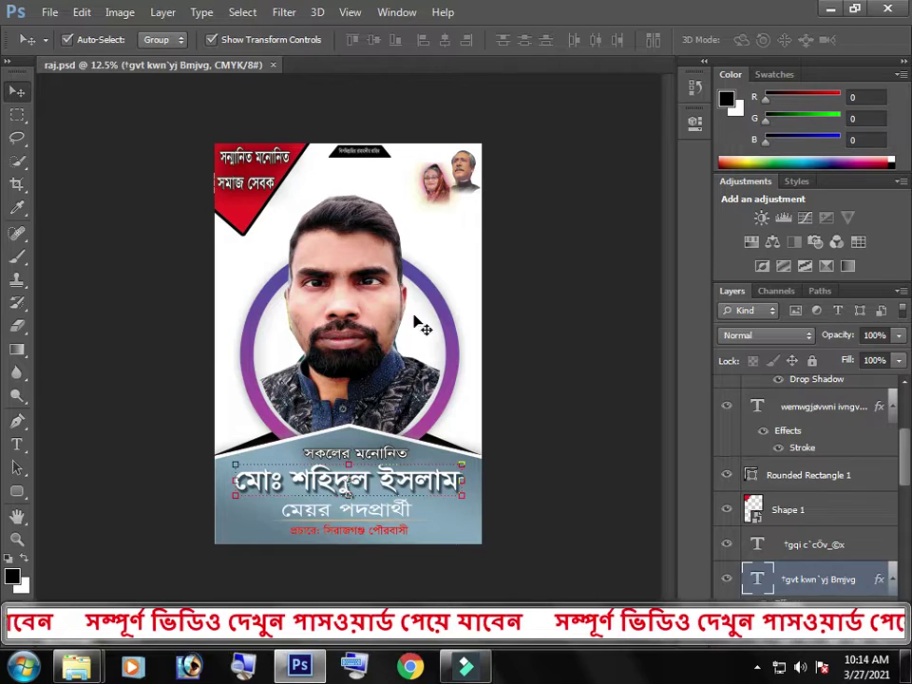
pyautogui.click(451, 327)
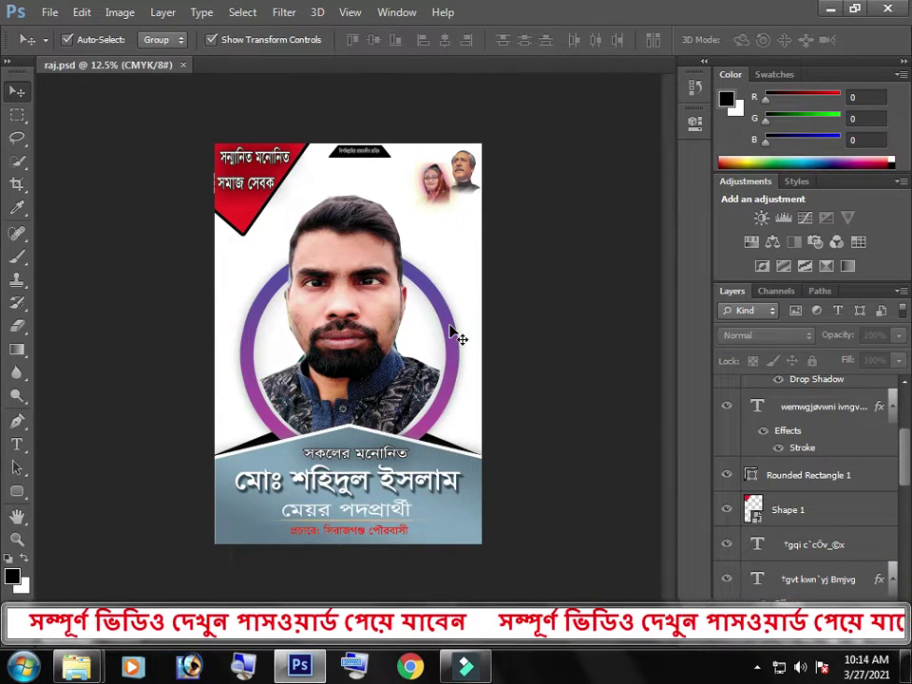
# - Check the layers under the portrait ring, then select the portrait photo Layer 1
pyautogui.rightClick(452, 329)
pyautogui.click(463, 336)
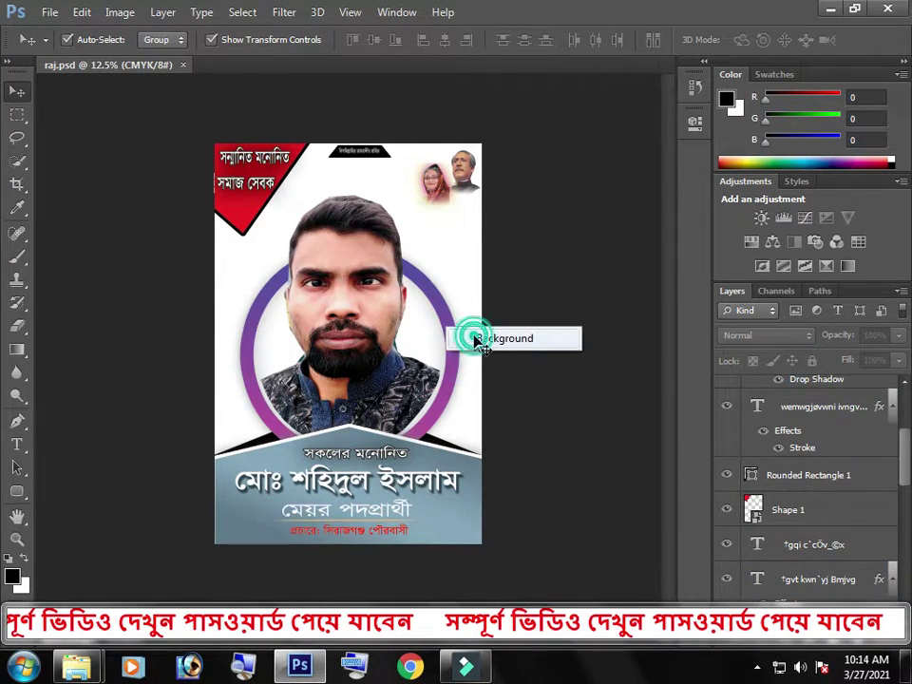
pyautogui.rightClick(447, 340)
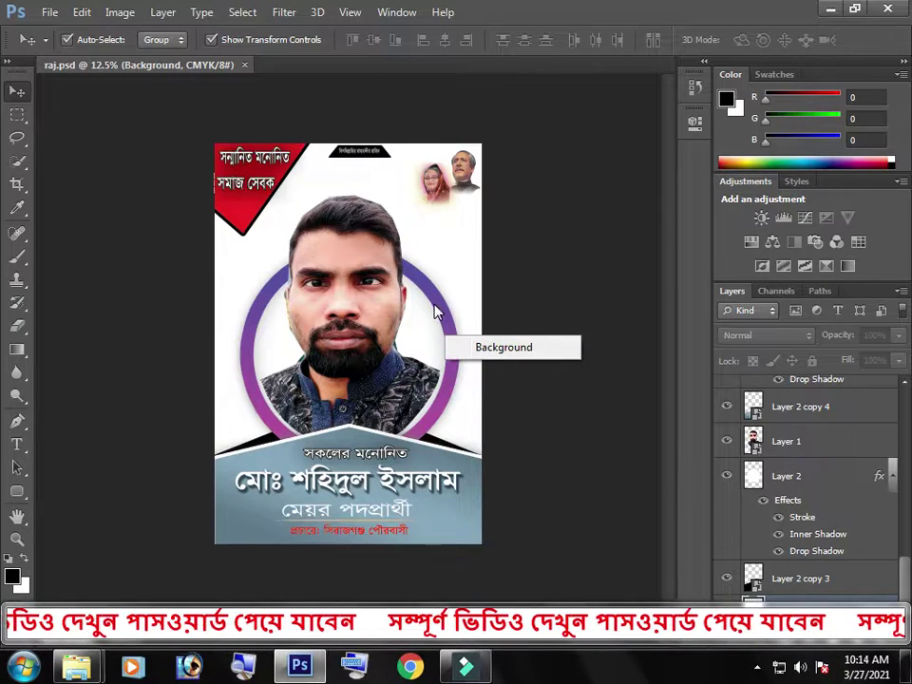
pyautogui.click(434, 304)
pyautogui.click(437, 309)
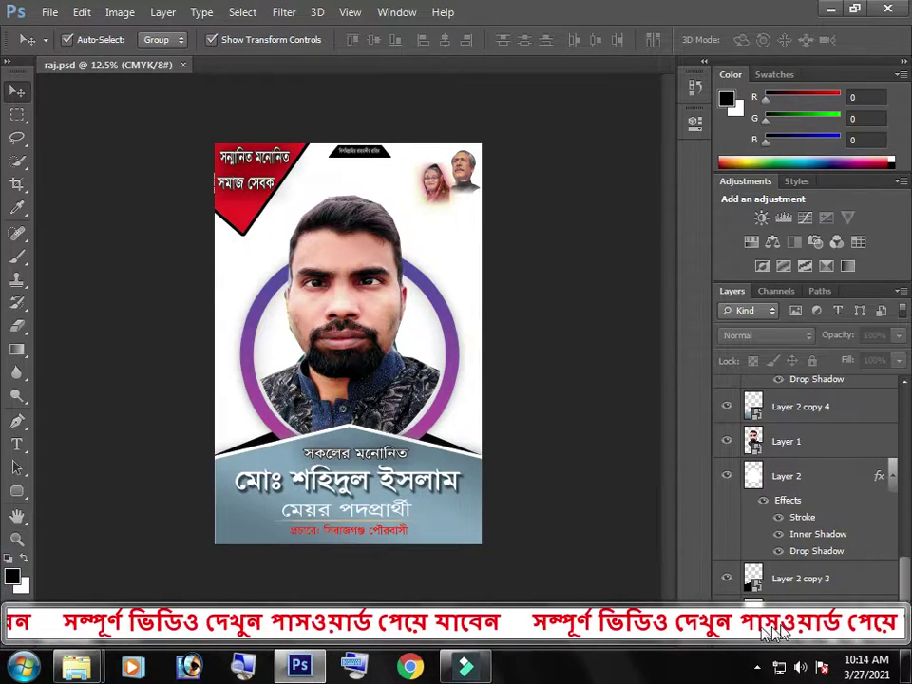
pyautogui.moveTo(672, 577); pyautogui.dragTo(671, 656)
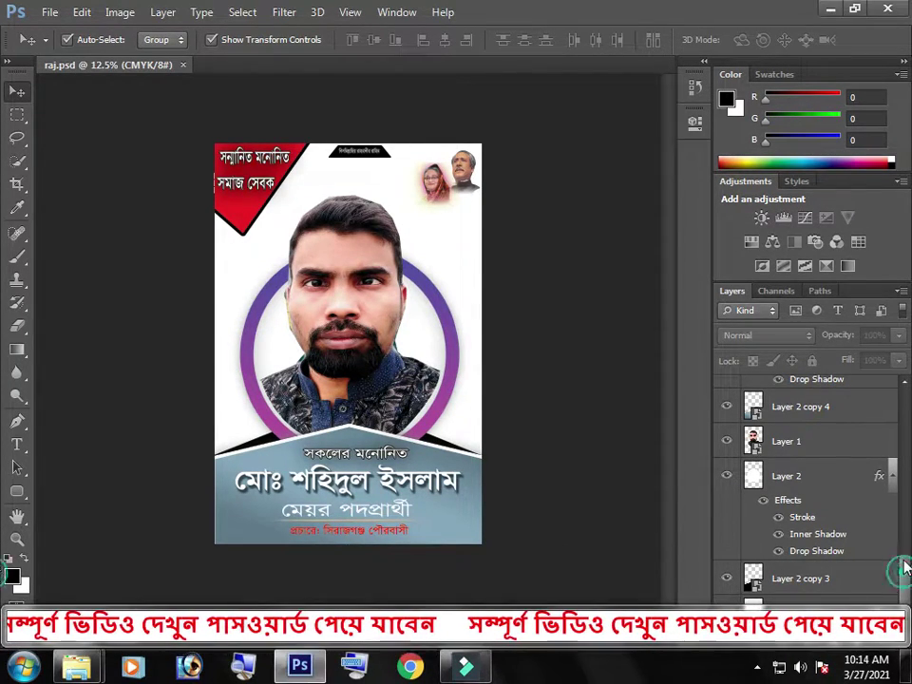
pyautogui.click(333, 295)
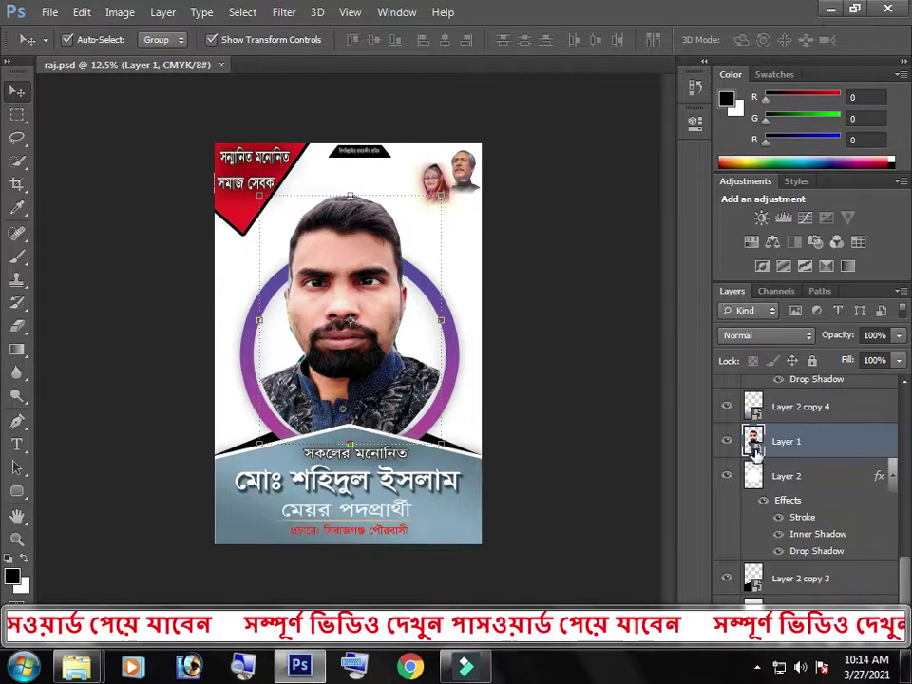
pyautogui.doubleClick(755, 447)
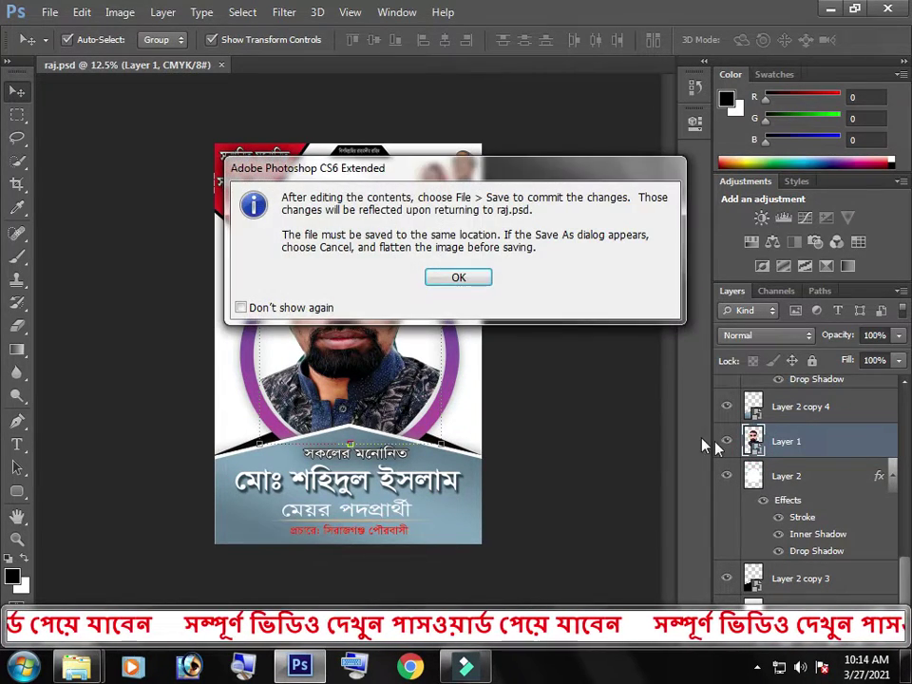
pyautogui.click(452, 276)
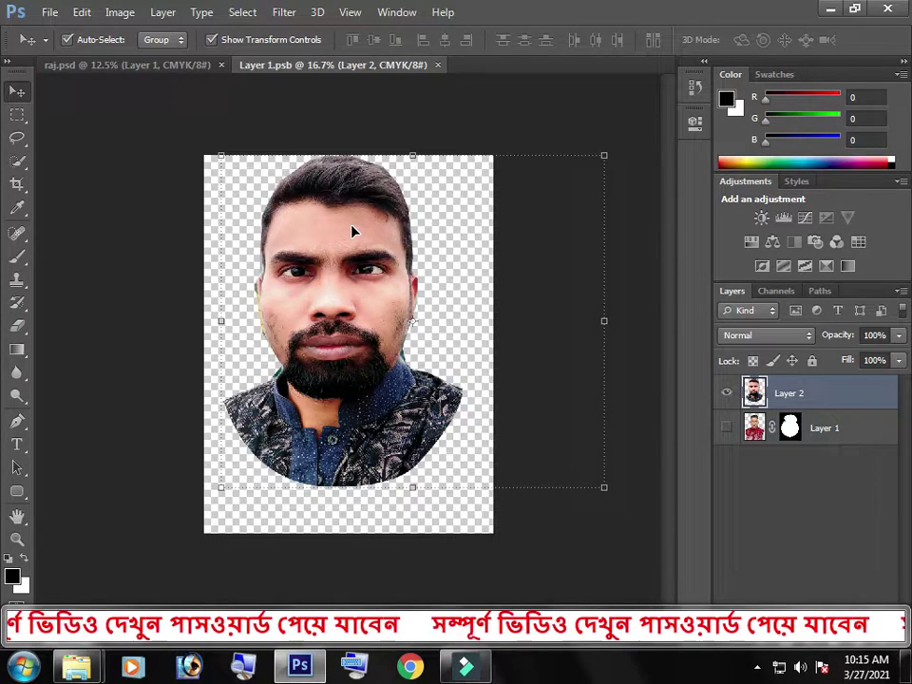
pyautogui.click(47, 13)
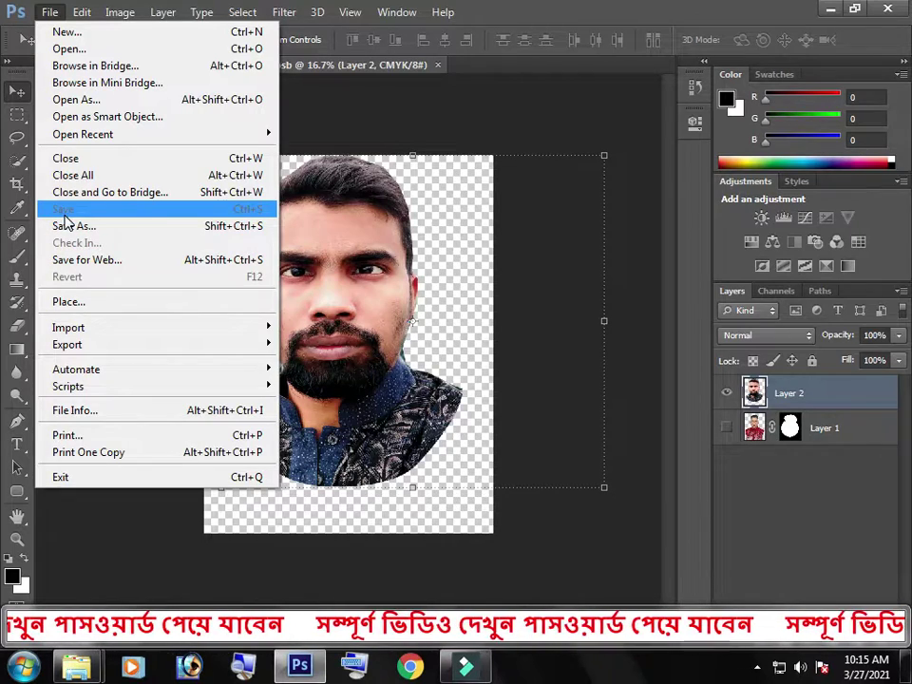
pyautogui.click(495, 126)
pyautogui.click(437, 64)
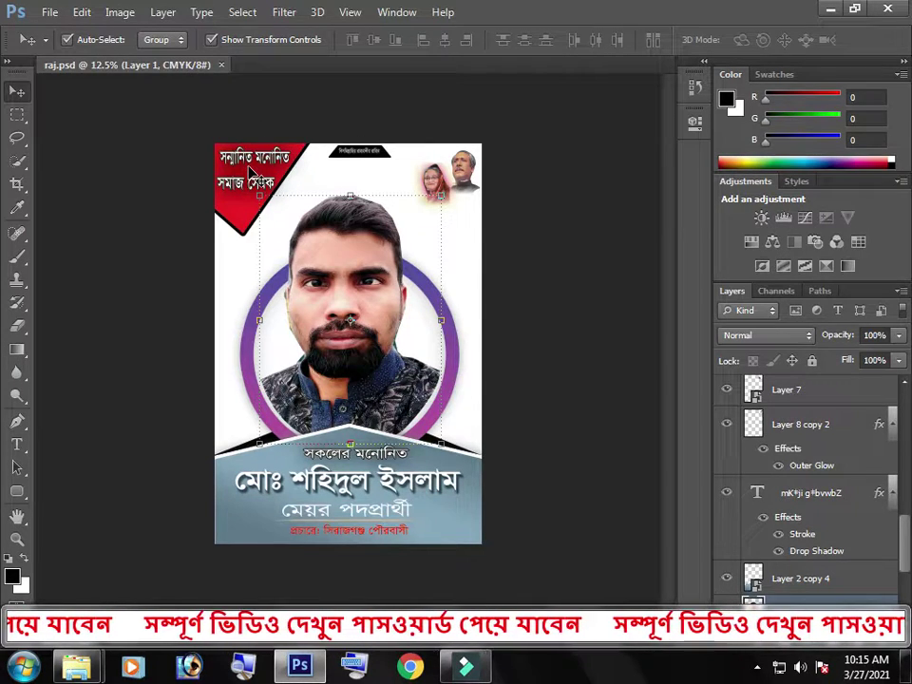
# - Open the red corner Shape 1 smart object's contents as Shape 1.psb
pyautogui.click(252, 171)
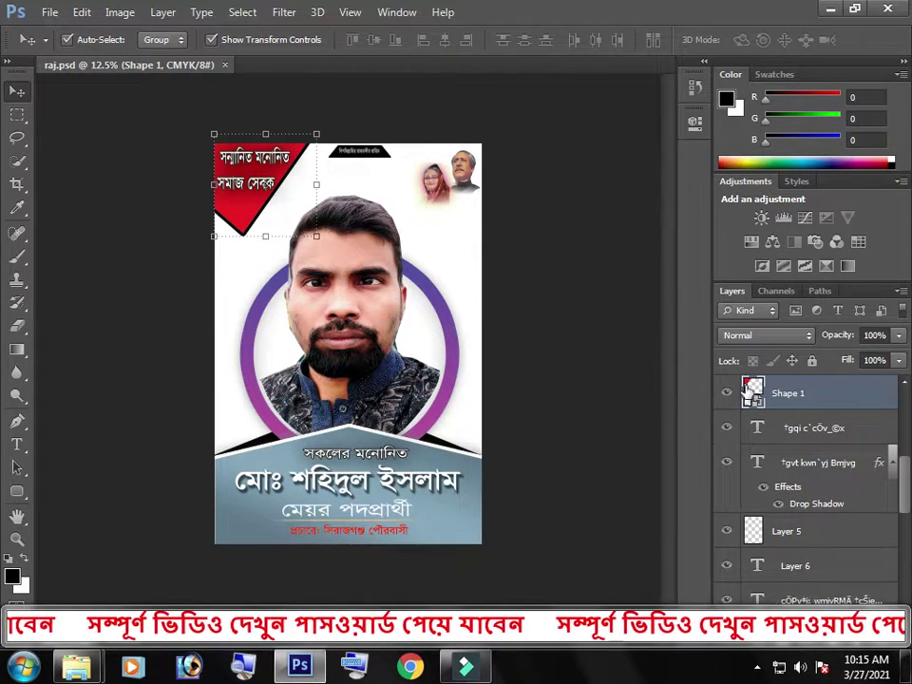
pyautogui.doubleClick(754, 391)
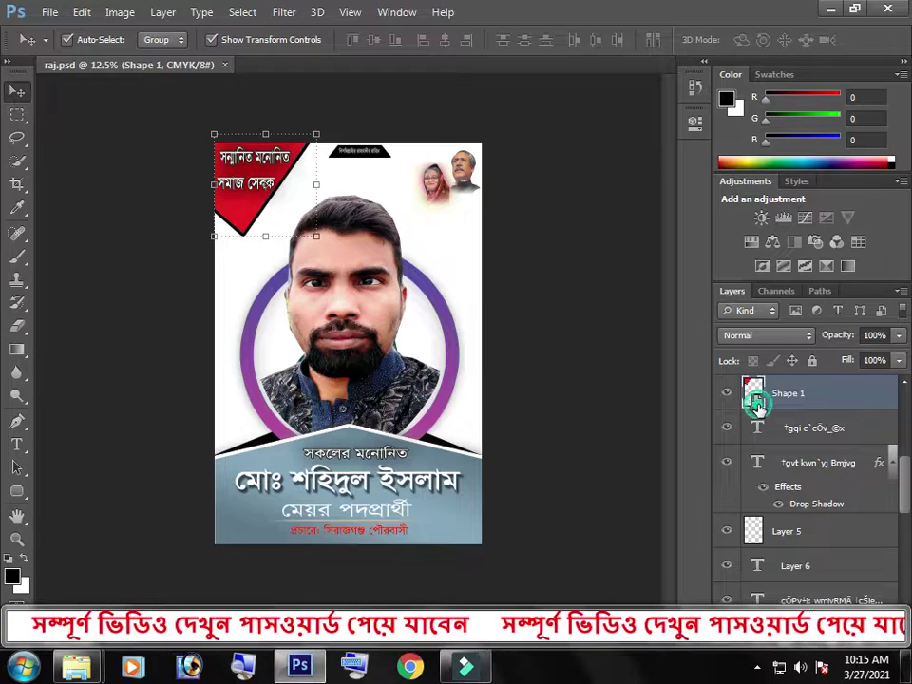
pyautogui.click(480, 280)
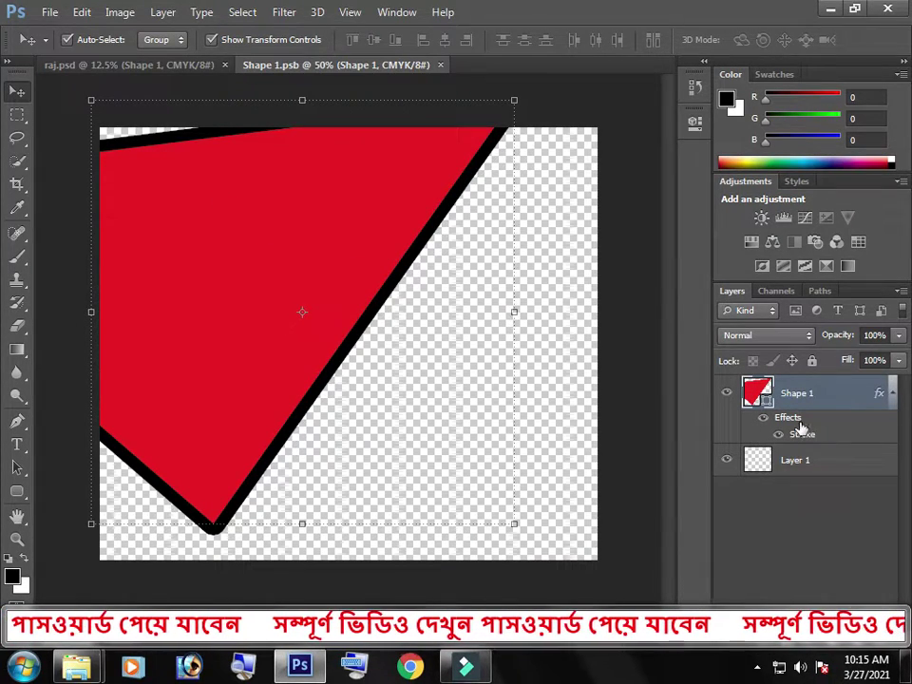
pyautogui.click(790, 415)
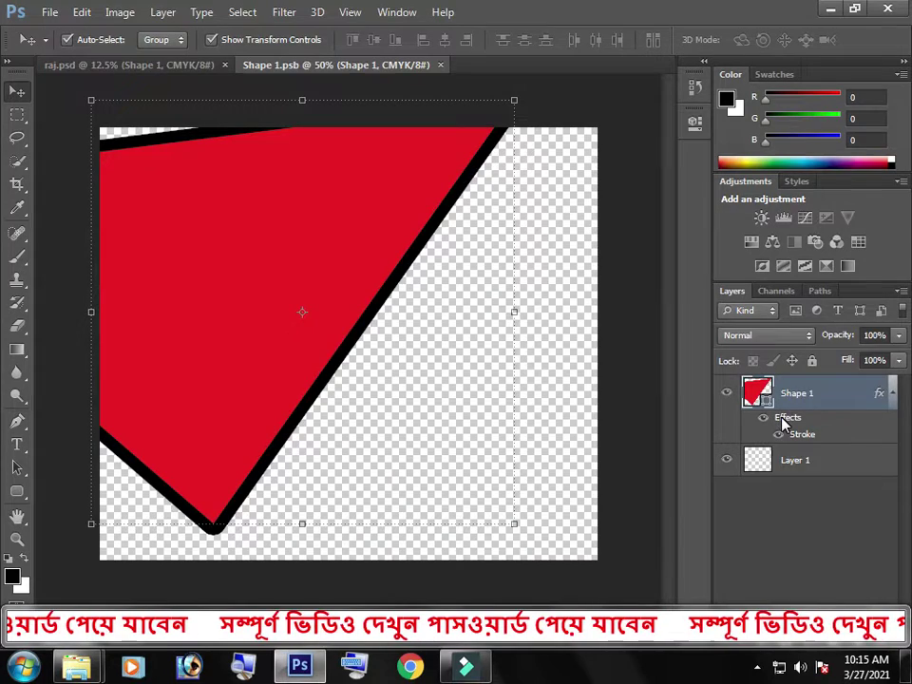
pyautogui.doubleClick(785, 423)
pyautogui.moveTo(569, 313); pyautogui.dragTo(468, 174)
pyautogui.click(298, 296)
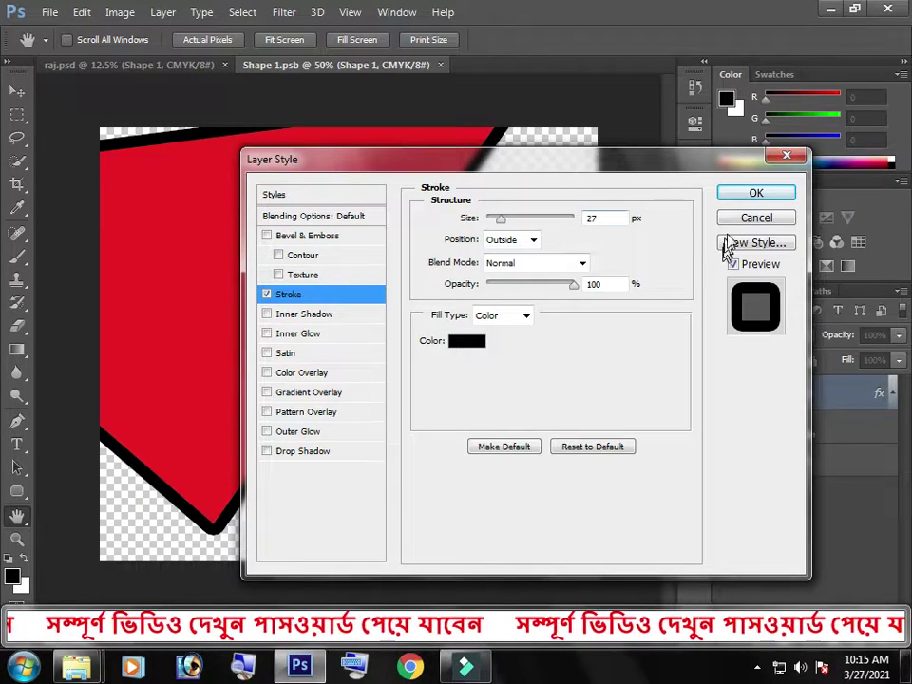
pyautogui.press('v')
pyautogui.press('Return')
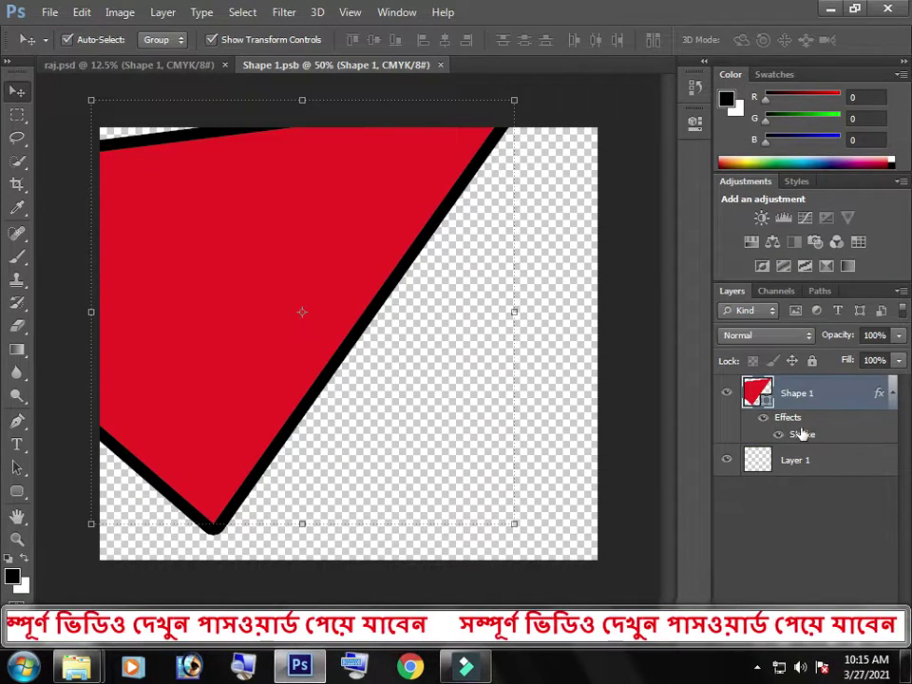
pyautogui.doubleClick(801, 436)
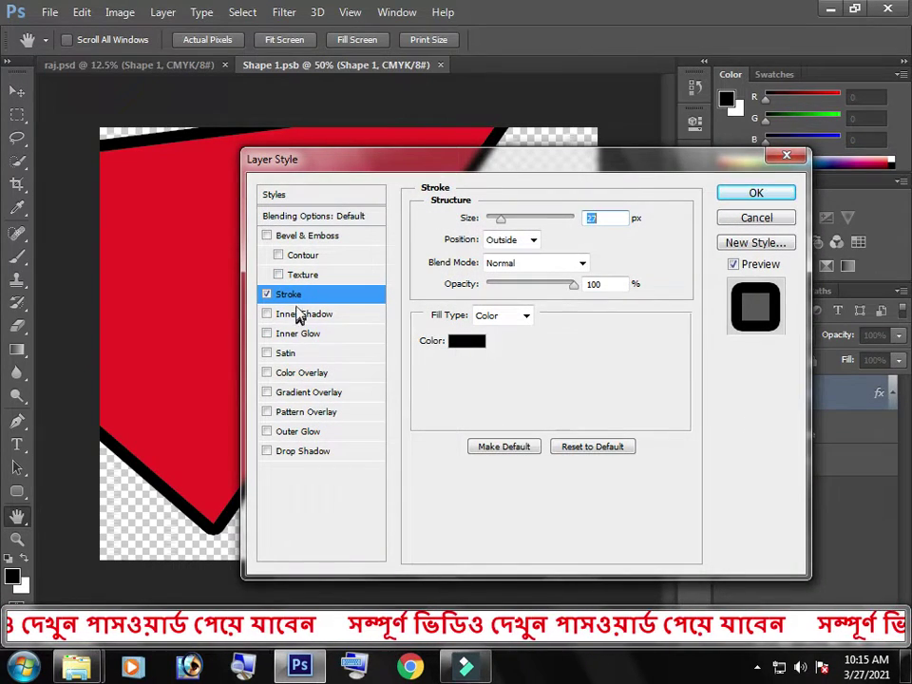
pyautogui.click(758, 220)
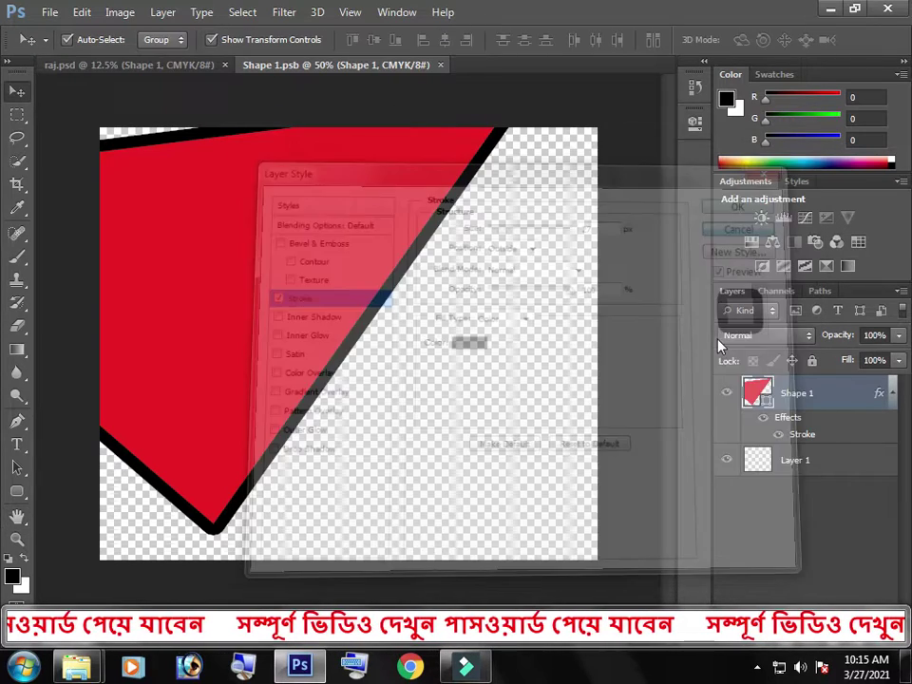
# - Change the Shape 1 fill colour from red to deep purple 650a64
pyautogui.doubleClick(765, 392)
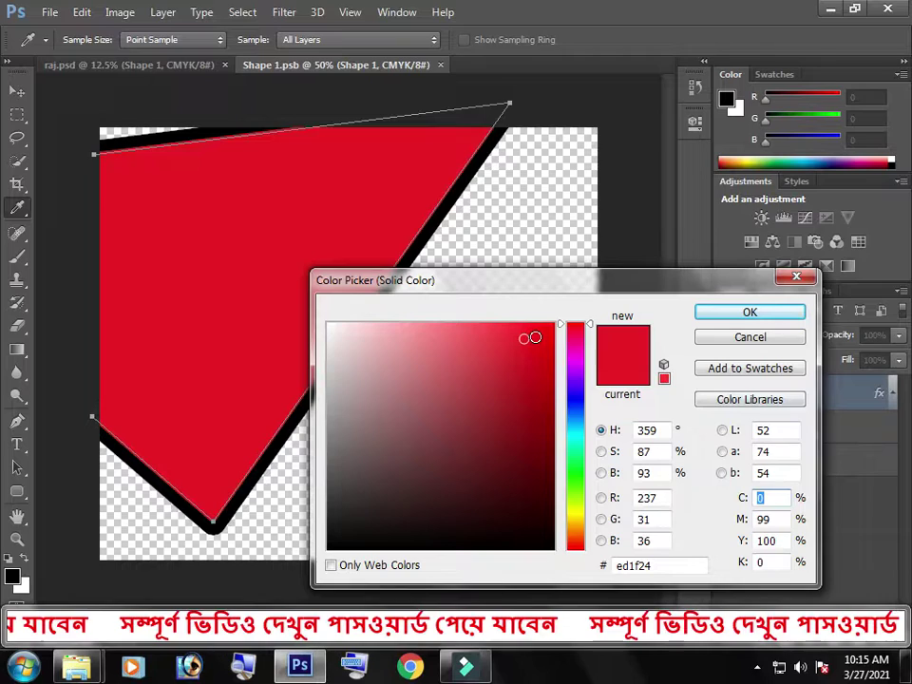
pyautogui.click(584, 361)
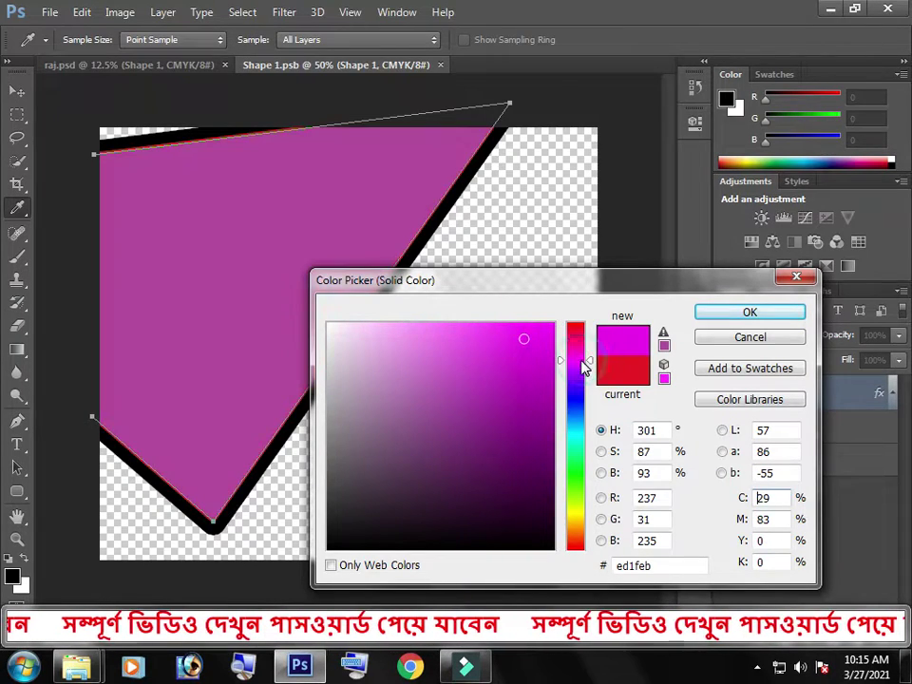
pyautogui.moveTo(537, 326)
pyautogui.mouseDown()
pyautogui.moveTo(501, 322)
pyautogui.moveTo(537, 351)
pyautogui.mouseUp()
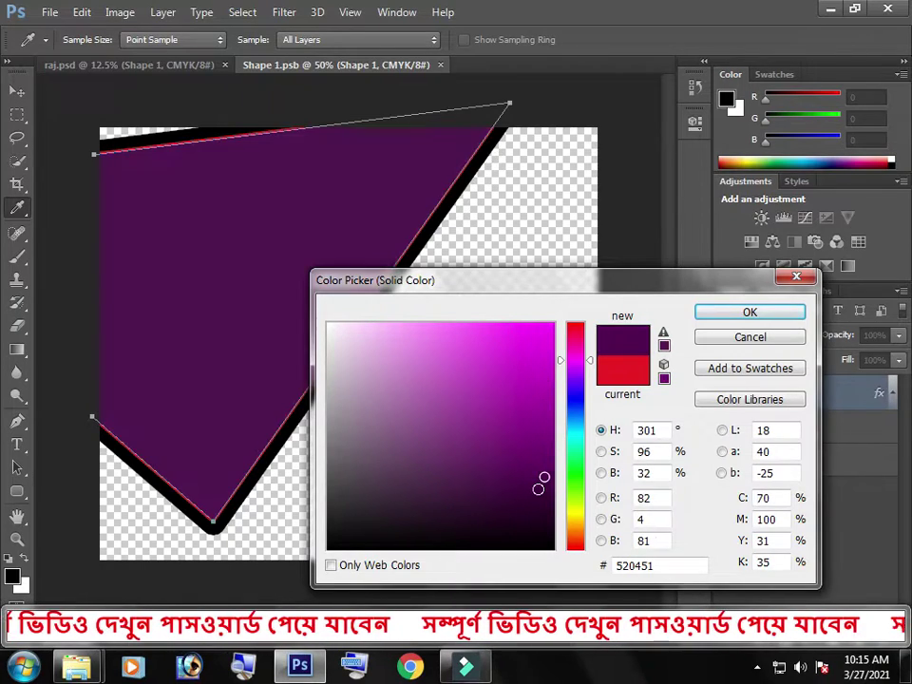
pyautogui.moveTo(537, 488); pyautogui.dragTo(532, 460)
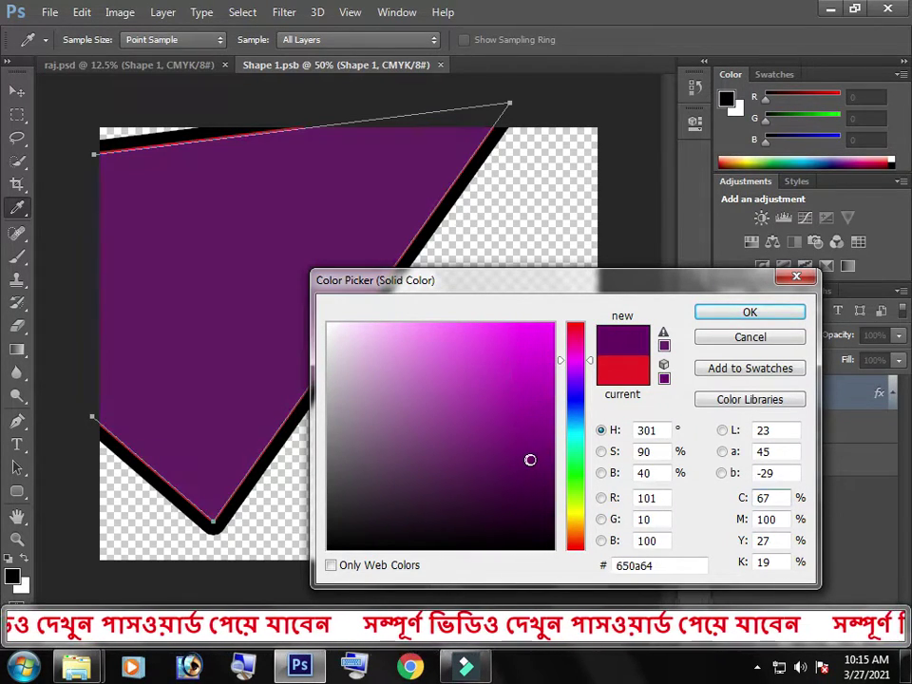
pyautogui.click(750, 314)
pyautogui.press('v')
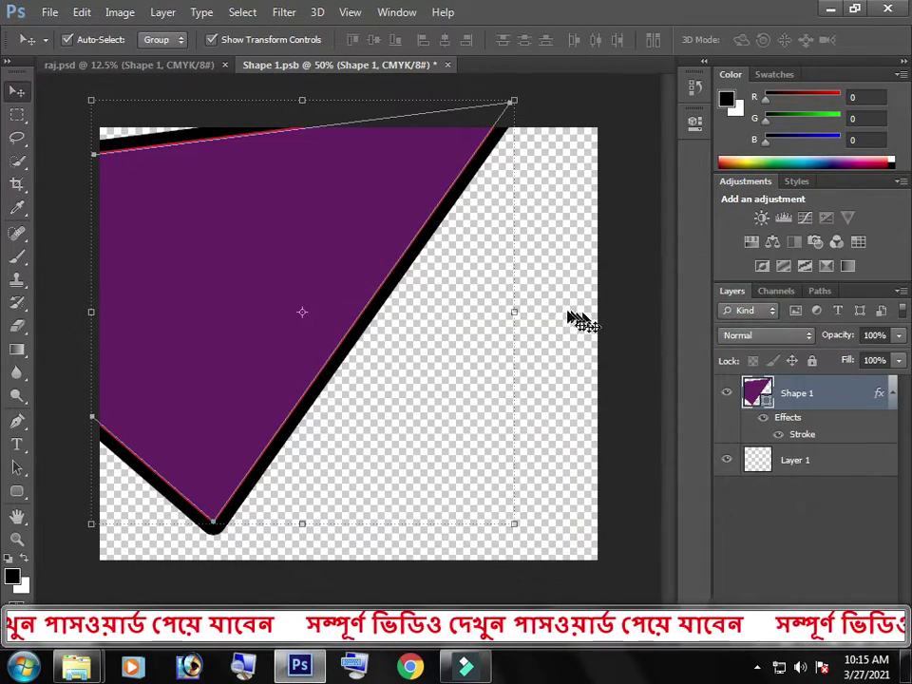
pyautogui.click(45, 12)
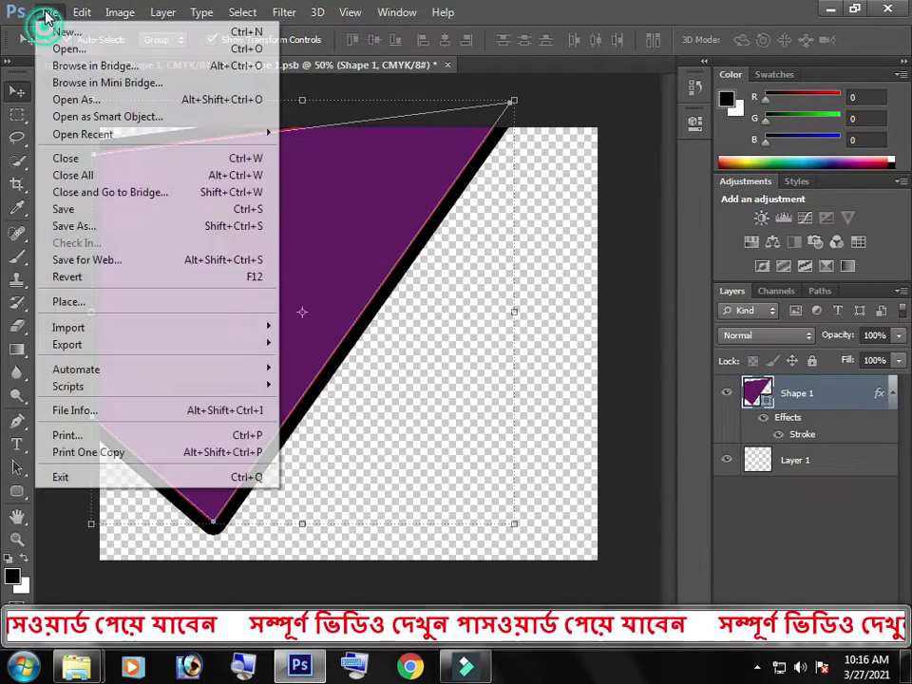
# - Save Shape 1.psb and return to the raj.psd poster tab
pyautogui.click(64, 209)
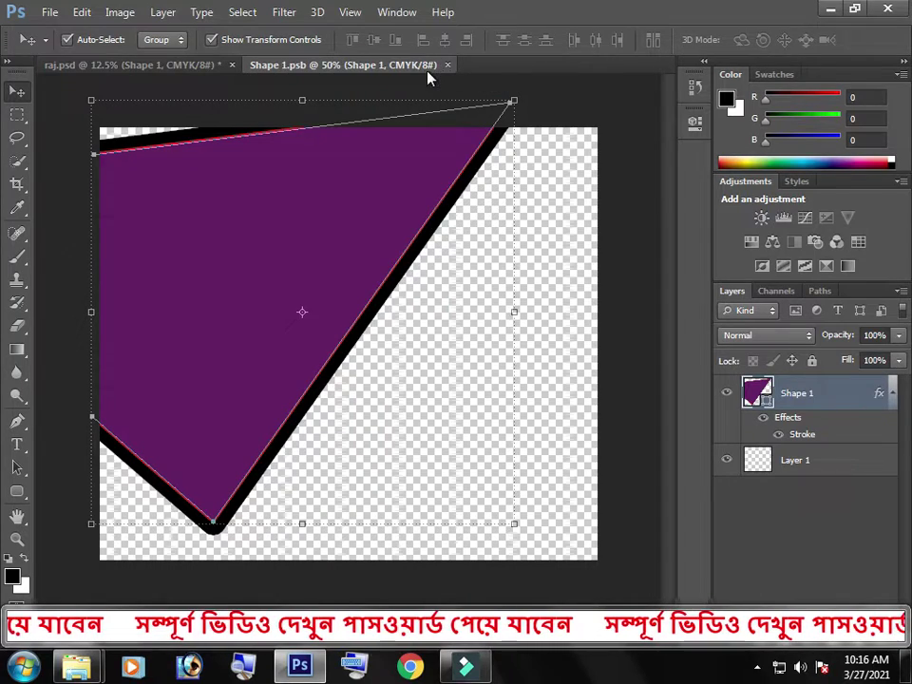
pyautogui.click(178, 64)
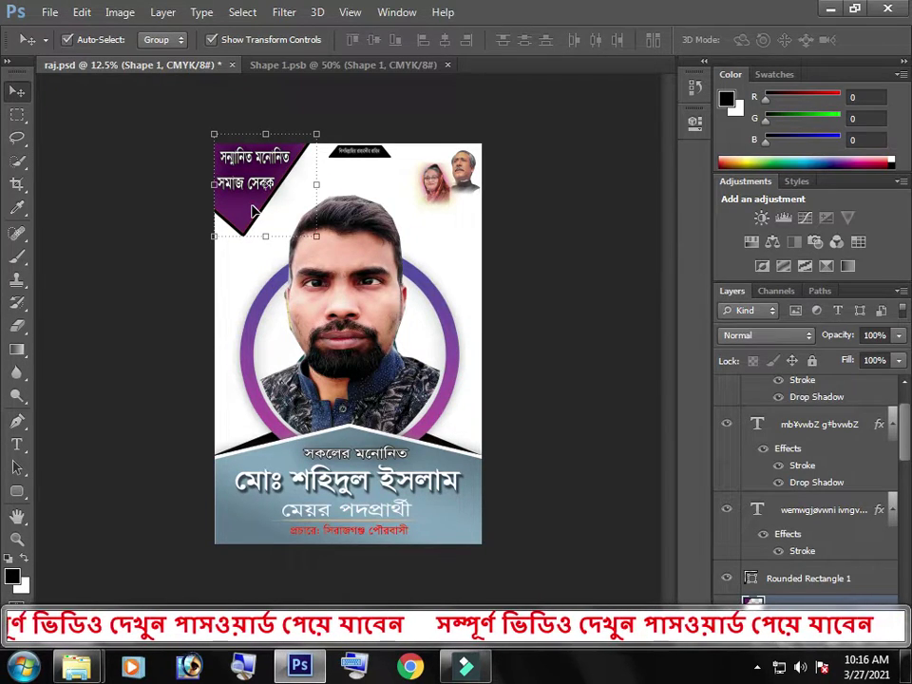
# - Check layers under the ring, then open Layer 2 copy 4's smart object contents from the Layers panel
pyautogui.click(455, 379)
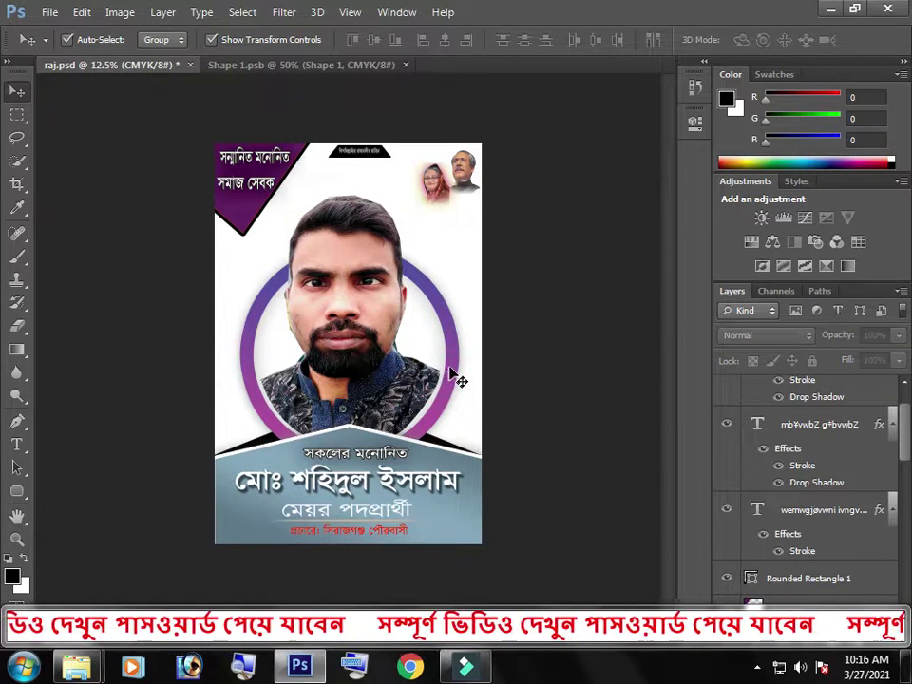
pyautogui.rightClick(457, 368)
pyautogui.click(448, 350)
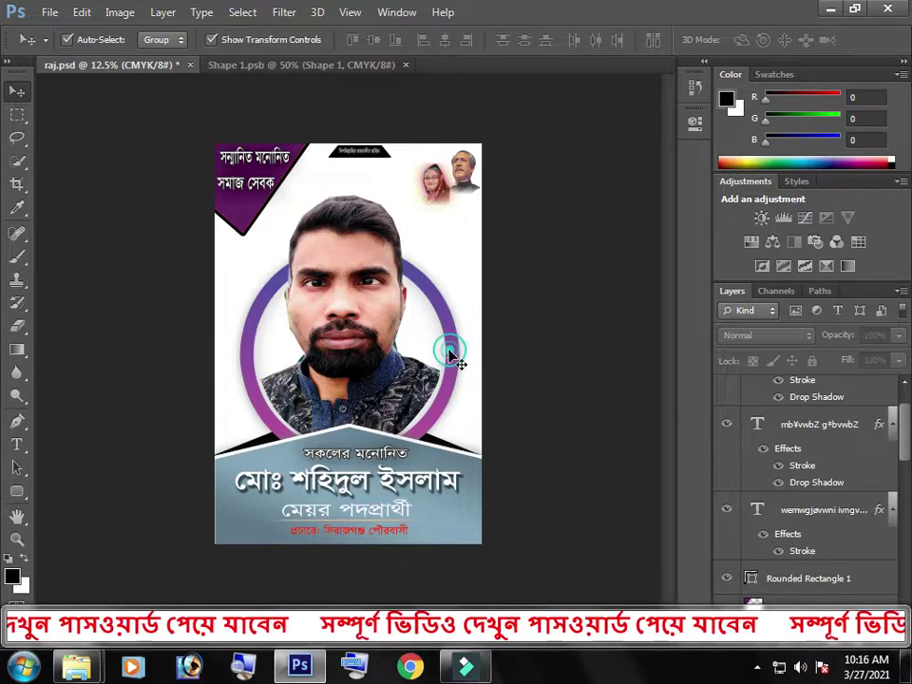
pyautogui.click(444, 310)
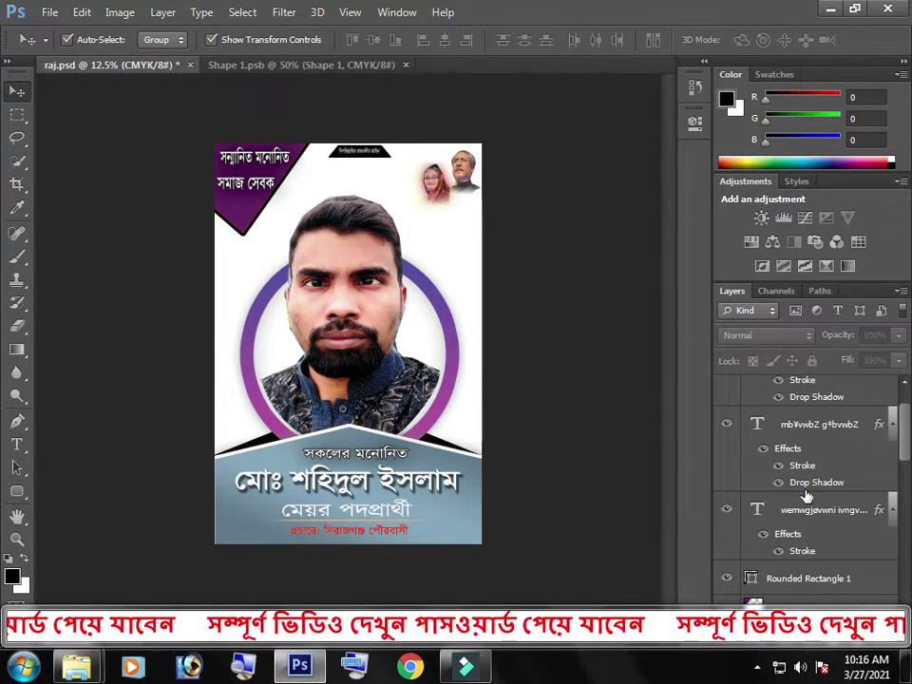
pyautogui.moveTo(905, 439); pyautogui.dragTo(905, 582)
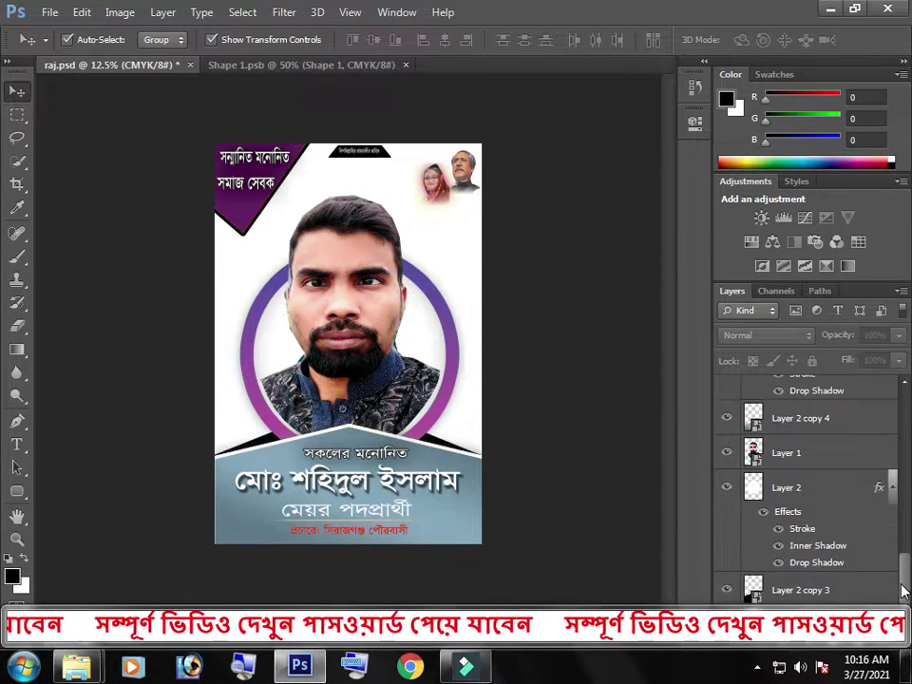
pyautogui.moveTo(904, 582); pyautogui.dragTo(903, 594)
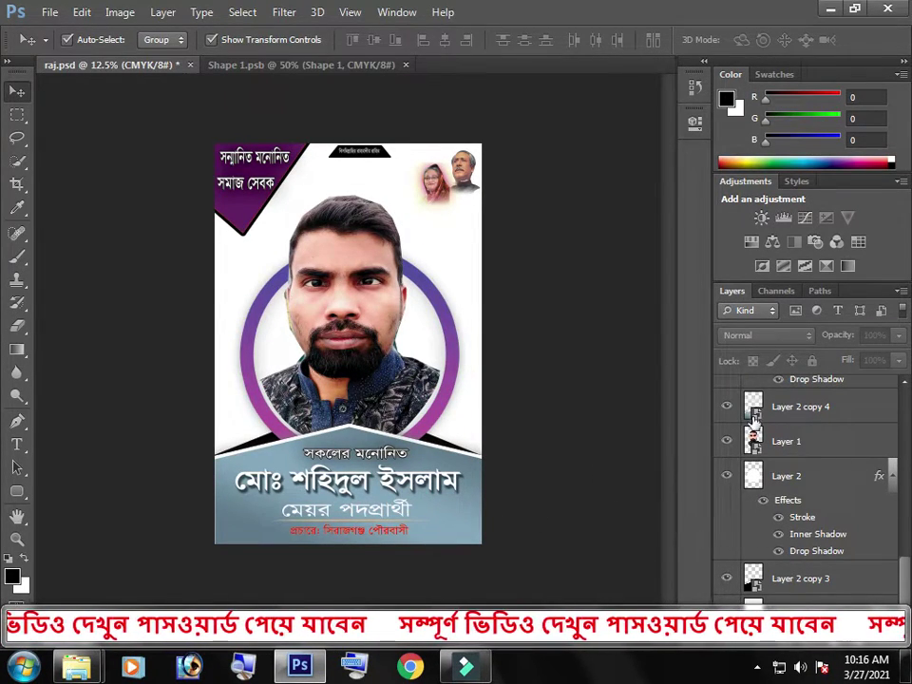
pyautogui.doubleClick(757, 416)
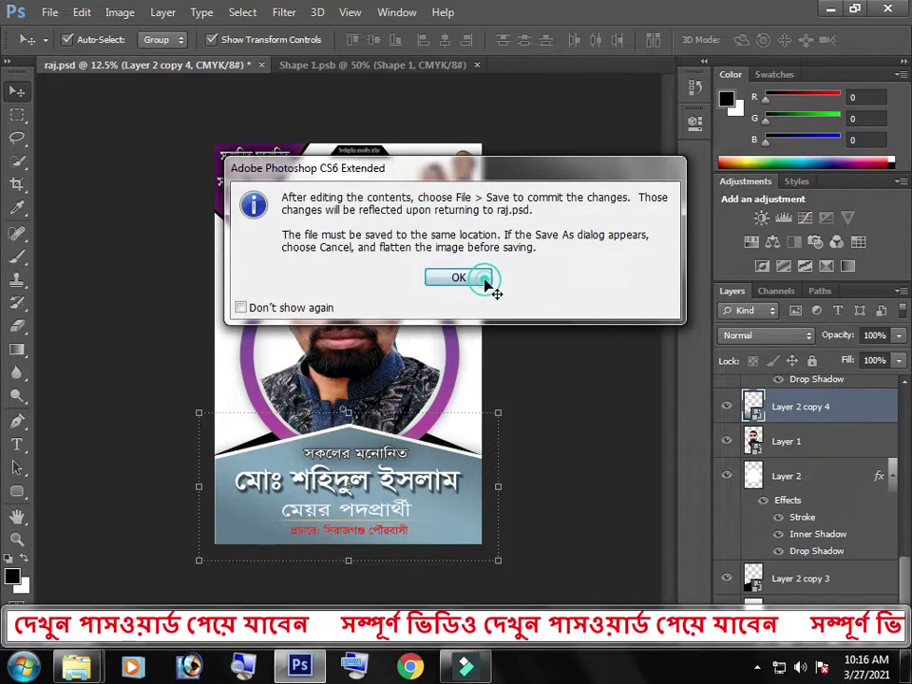
# - Open Layer 2 copy 4.psb and show the Hue/Saturation layer's mask properties
pyautogui.click(470, 276)
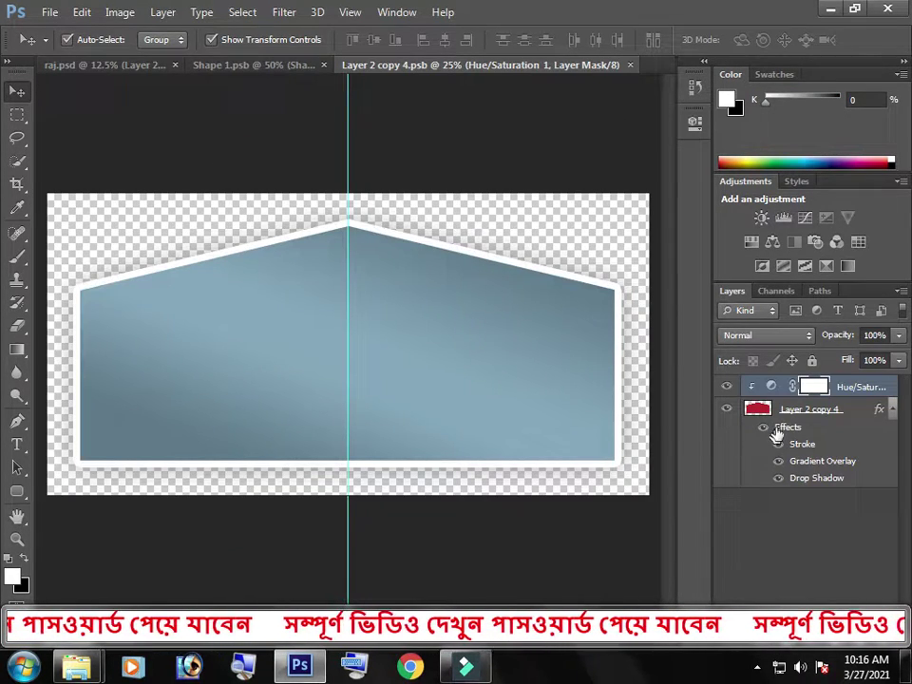
pyautogui.doubleClick(818, 387)
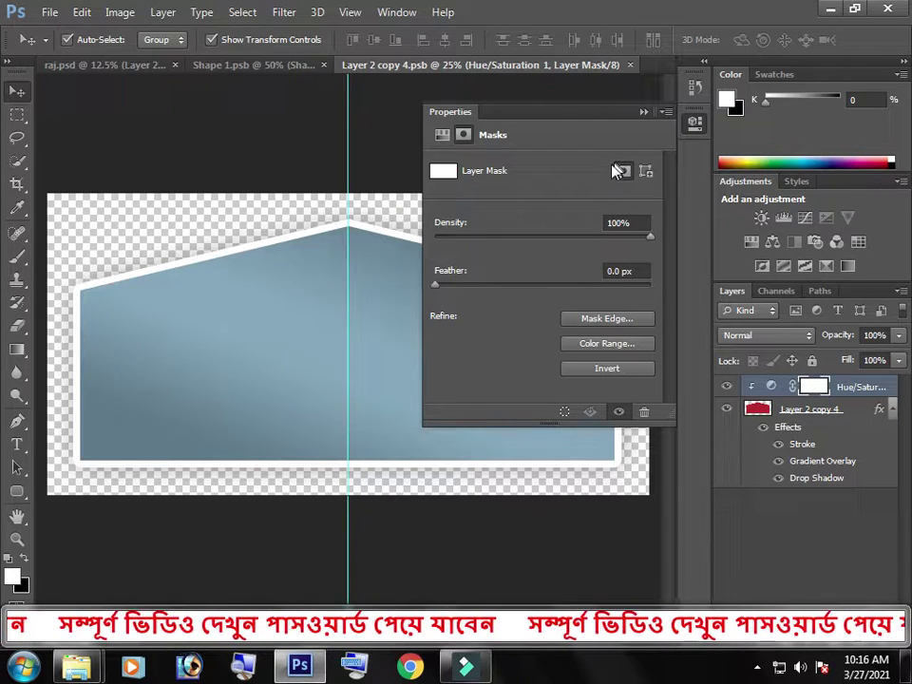
# - Colorize the banner red with Hue 353, Saturation 93 and Lightness +36
pyautogui.click(442, 134)
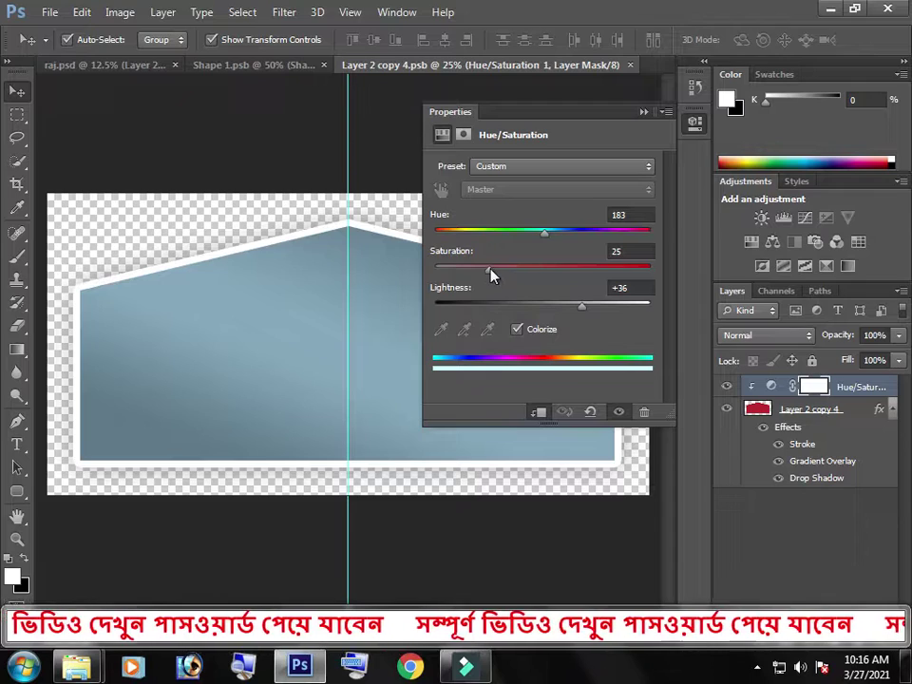
pyautogui.moveTo(549, 236); pyautogui.dragTo(427, 237)
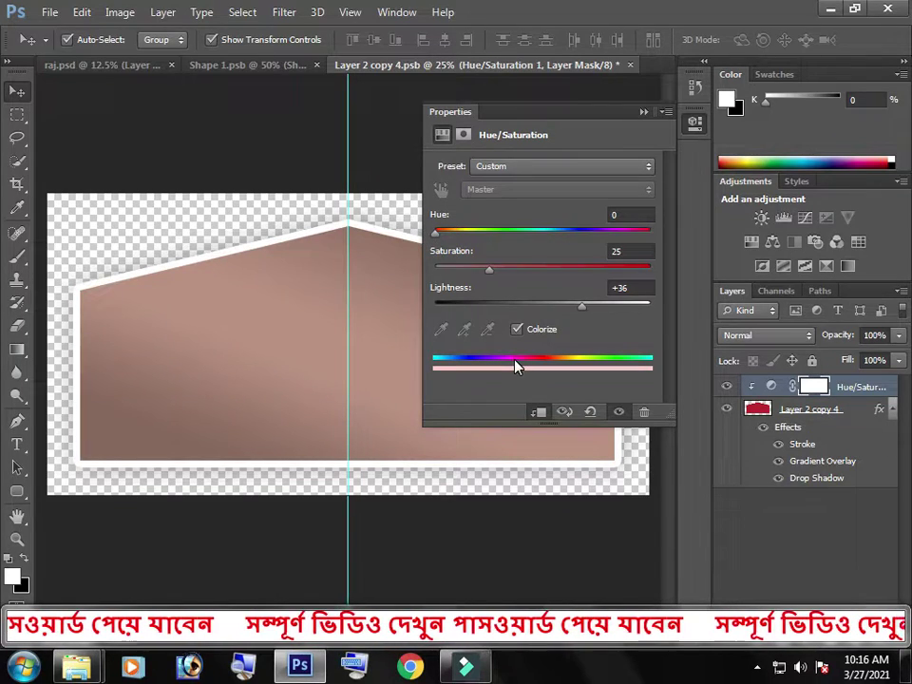
pyautogui.moveTo(488, 269)
pyautogui.mouseDown()
pyautogui.moveTo(648, 269)
pyautogui.moveTo(637, 269)
pyautogui.mouseUp()
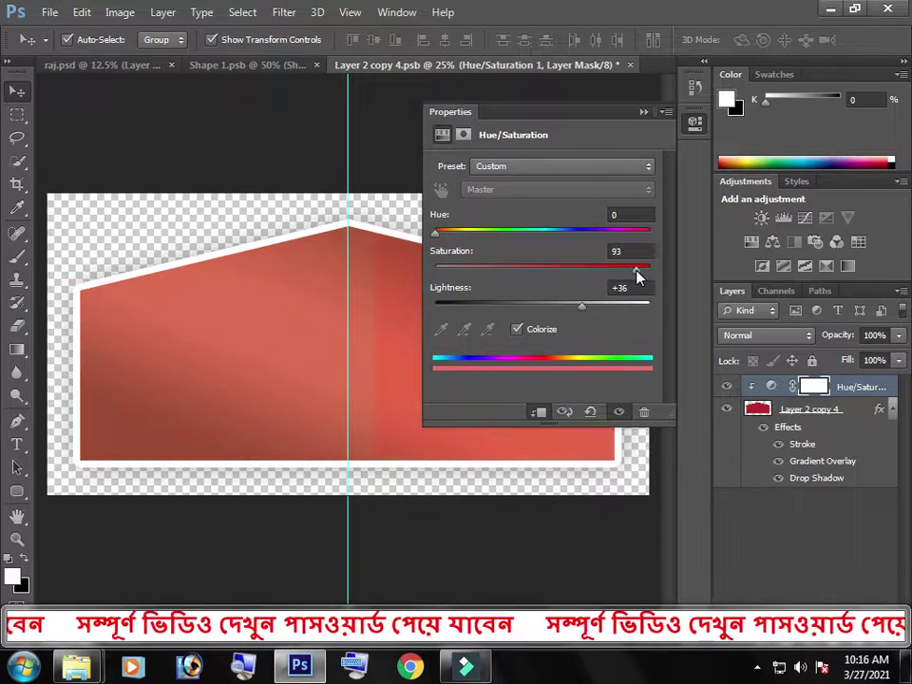
pyautogui.moveTo(435, 233); pyautogui.dragTo(649, 253)
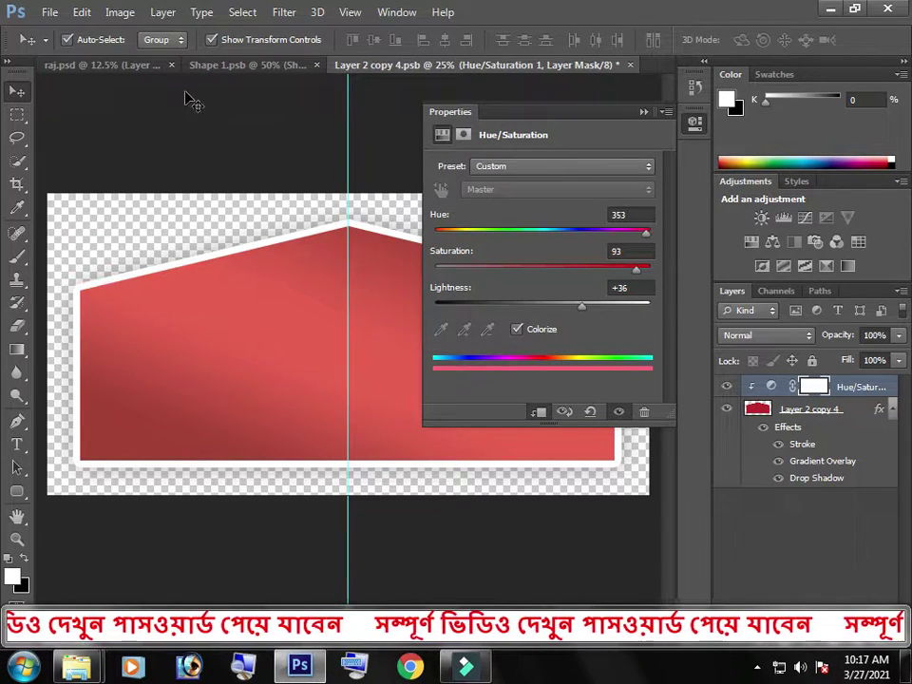
pyautogui.click(48, 12)
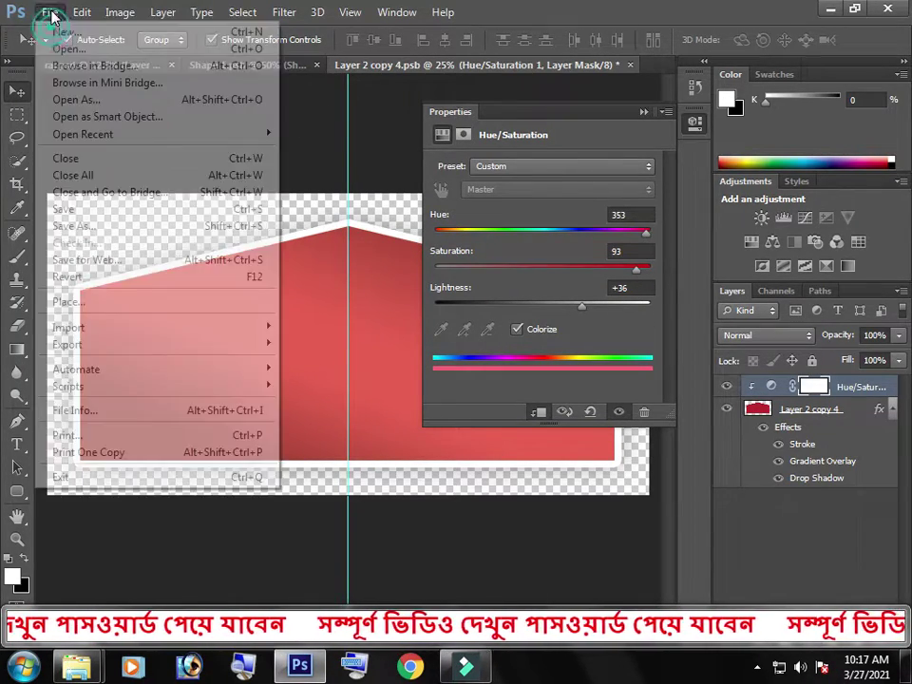
# - Save the red banner edit, close Shape 1.psb, and return to raj.psd
pyautogui.click(81, 216)
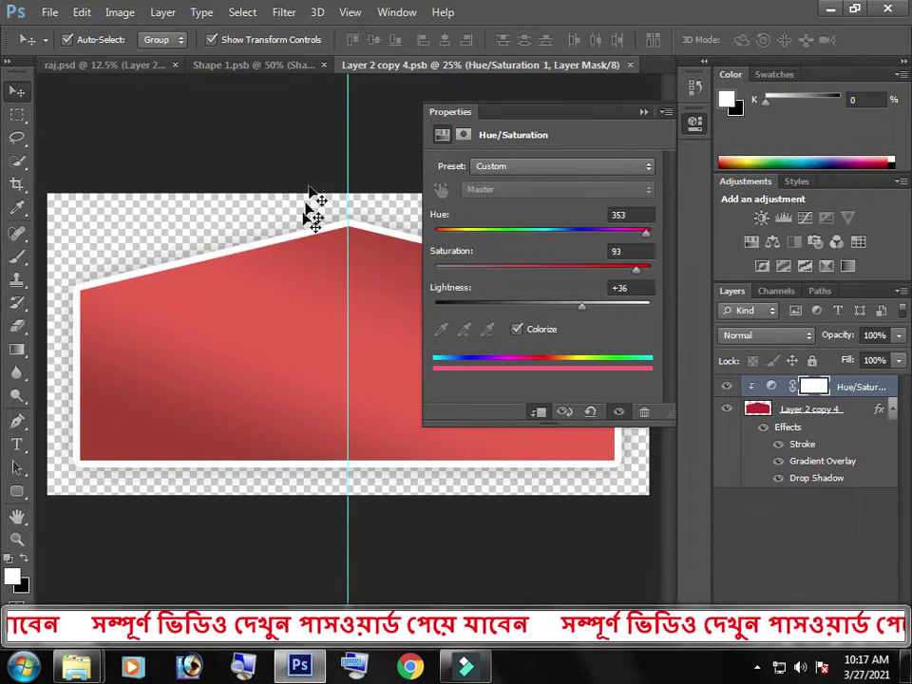
pyautogui.click(247, 66)
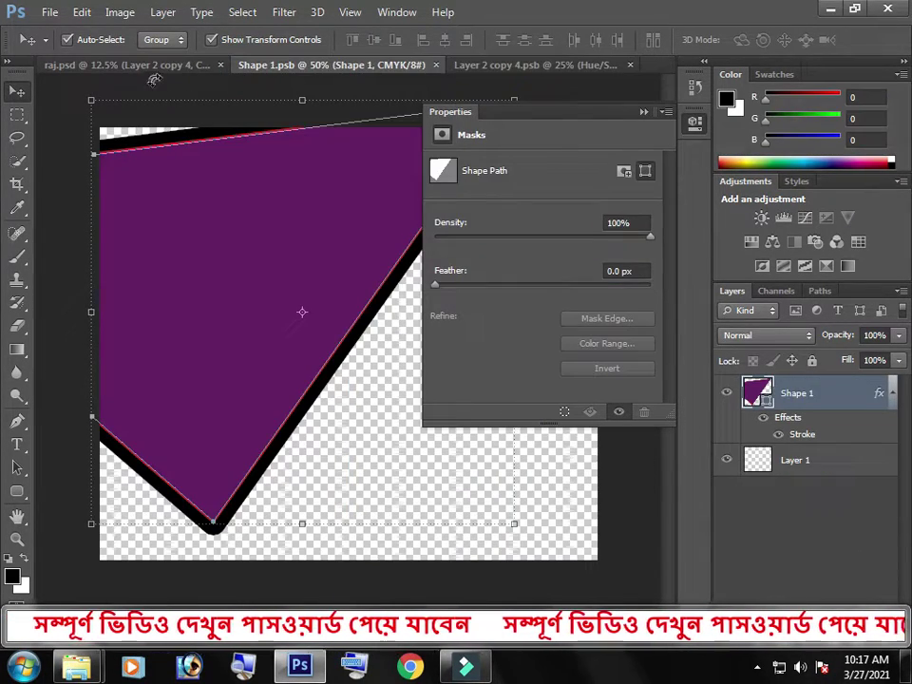
pyautogui.click(436, 64)
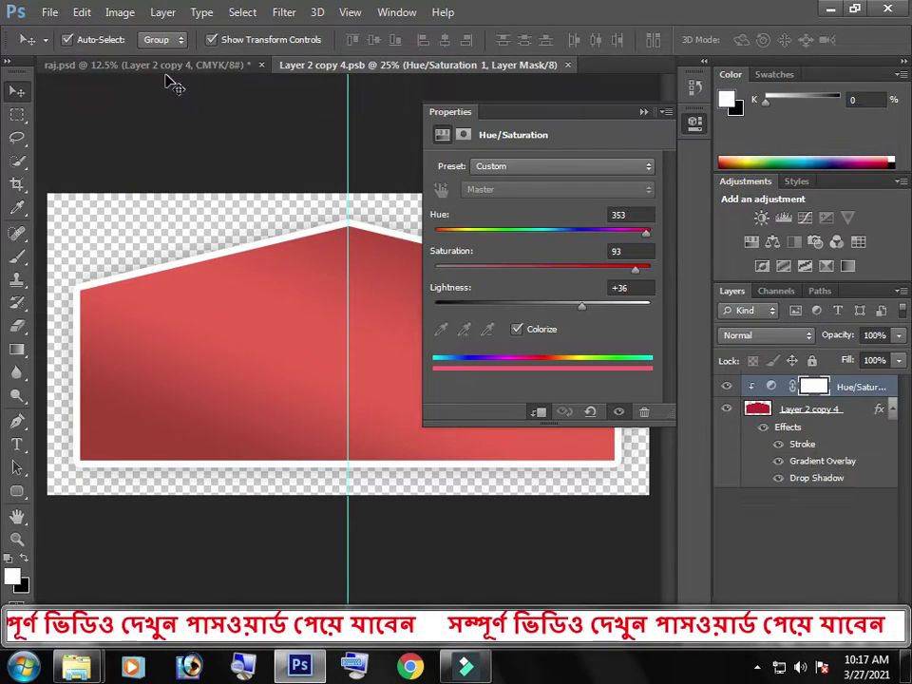
pyautogui.click(160, 67)
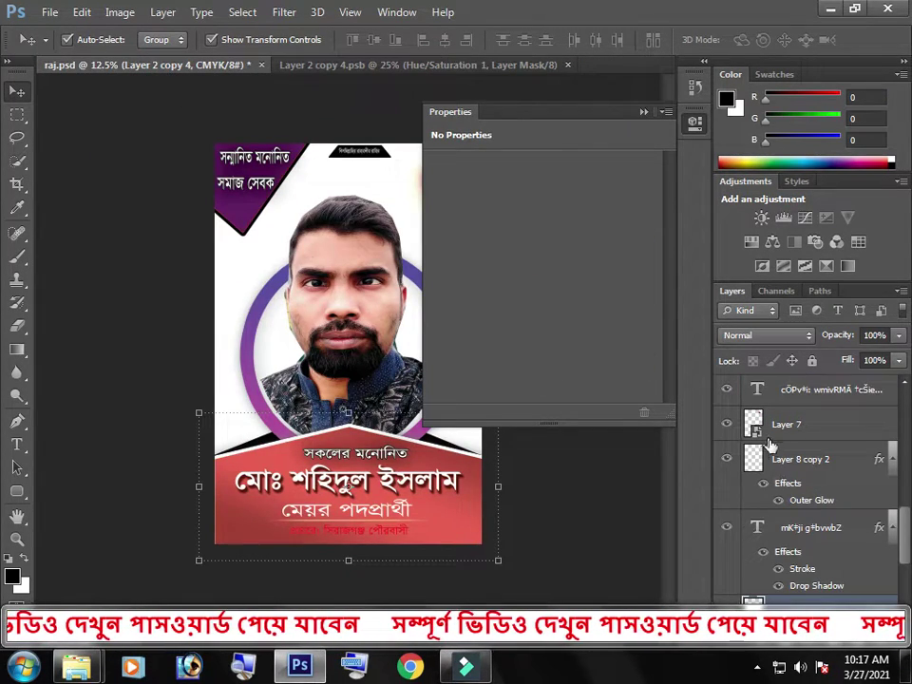
# - Collapse the Properties panel and select Layer 7, the small top-right portraits
pyautogui.click(645, 112)
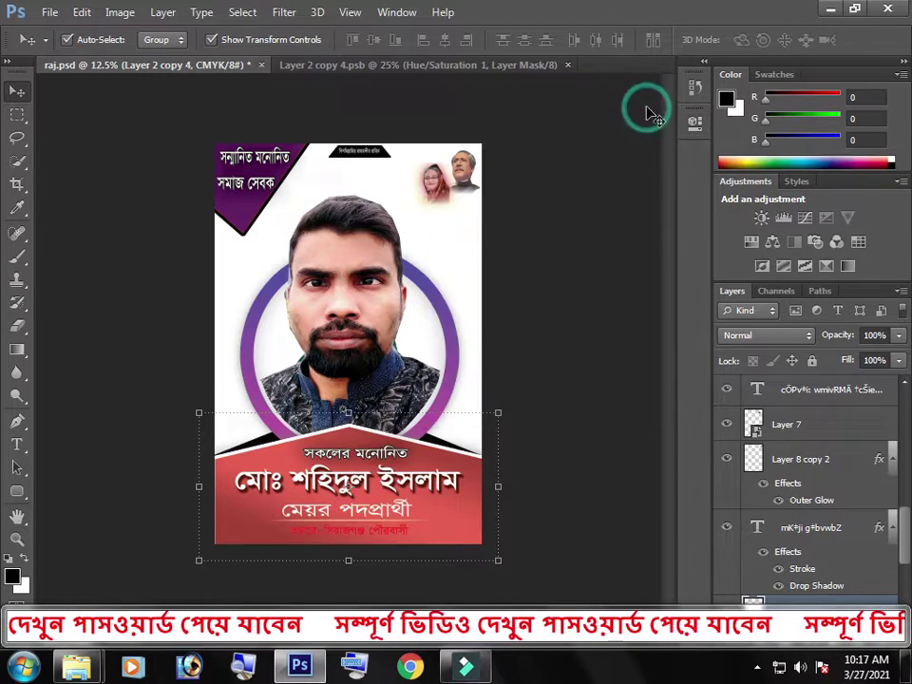
pyautogui.click(437, 178)
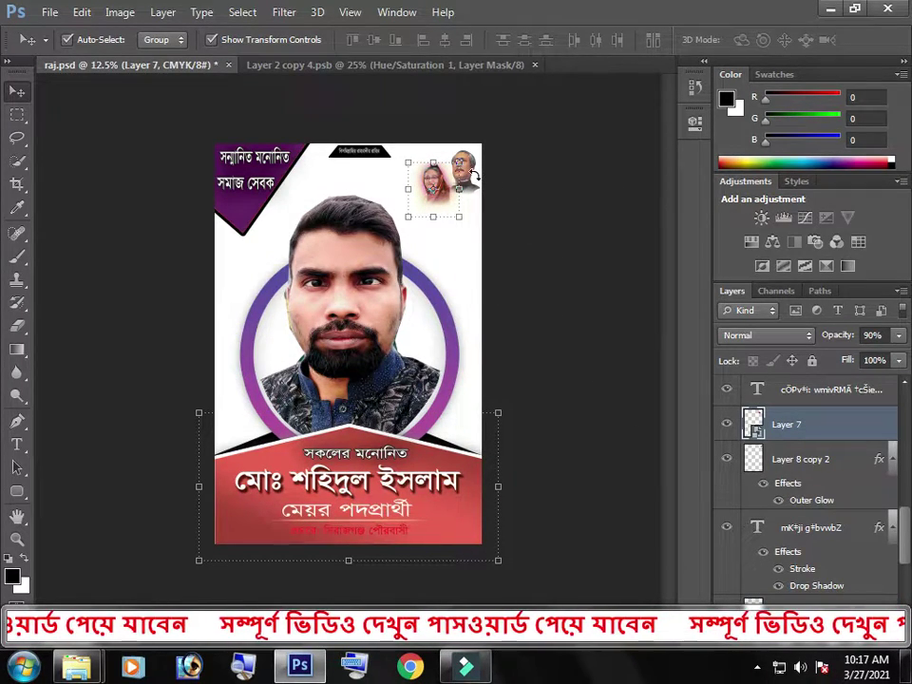
pyautogui.click(571, 161)
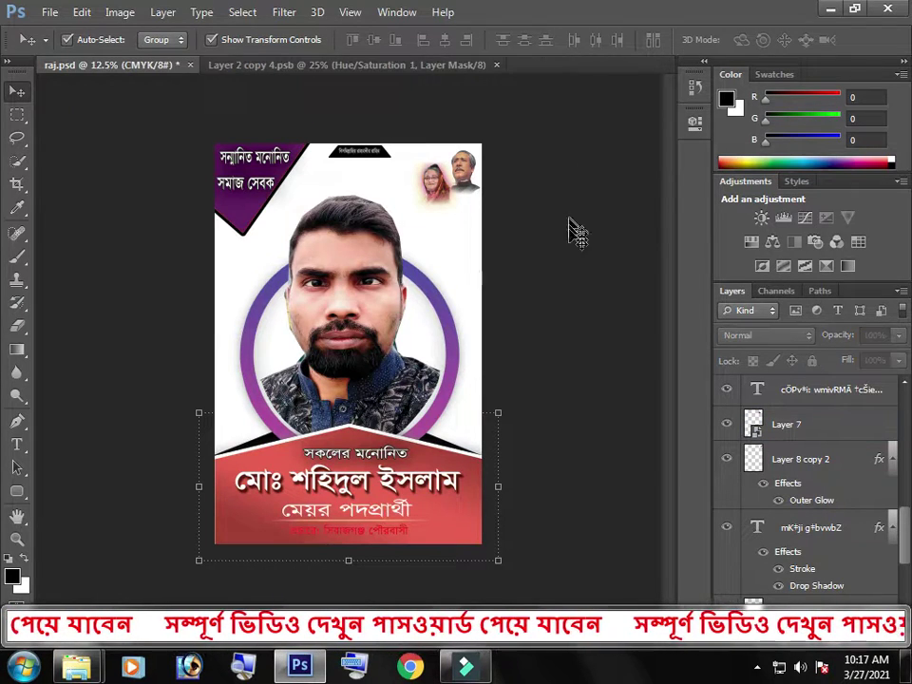
pyautogui.click(774, 427)
pyautogui.moveTo(903, 529)
pyautogui.mouseDown()
pyautogui.moveTo(905, 570)
pyautogui.moveTo(881, 615)
pyautogui.mouseUp()
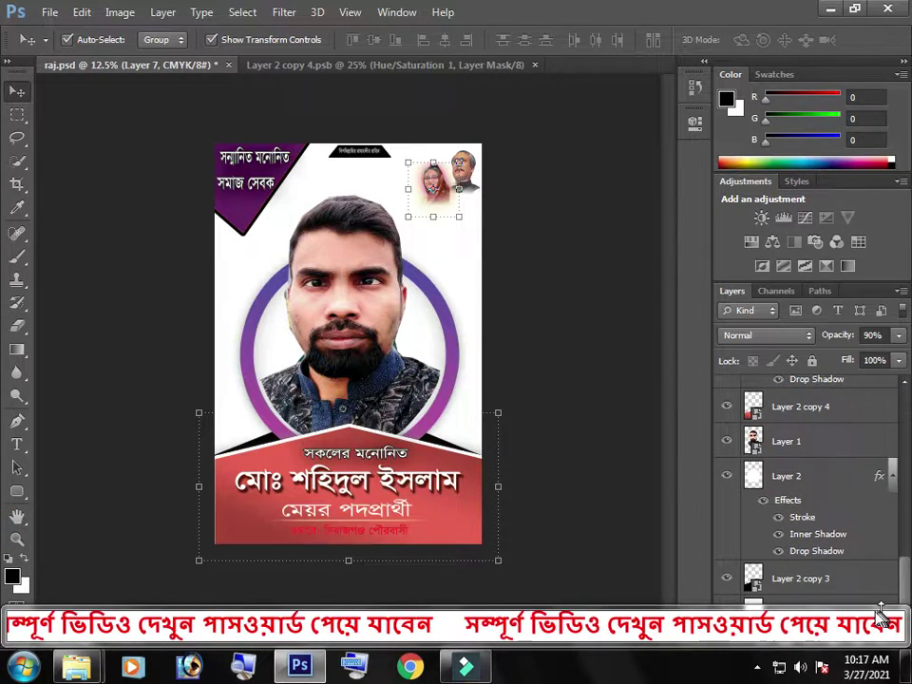
# - Toggle visibility of Layer 2 copy 3 and the ring, then select Layer 2
pyautogui.click(728, 577)
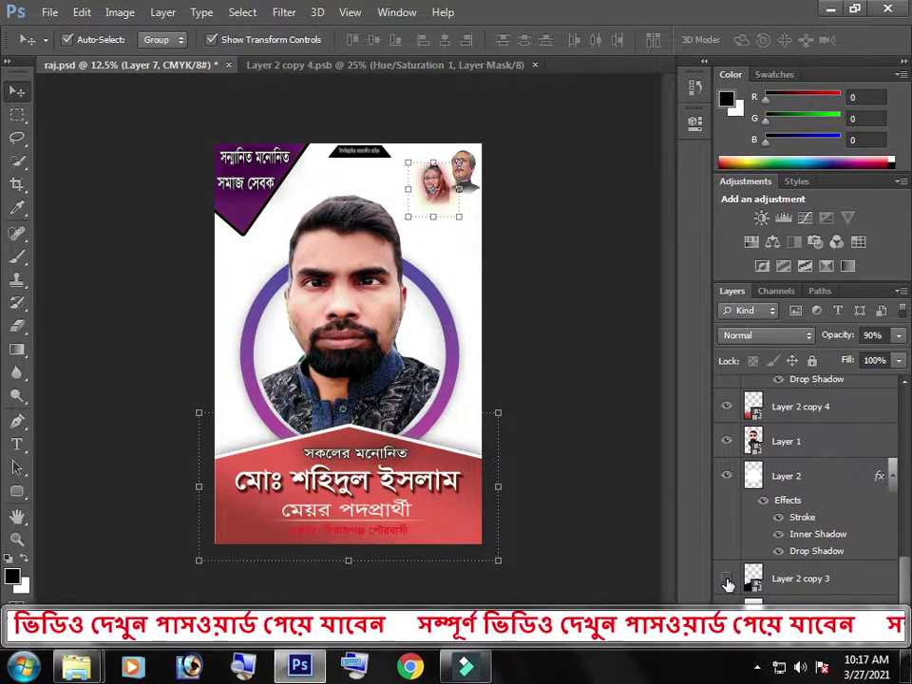
pyautogui.click(728, 478)
pyautogui.click(728, 480)
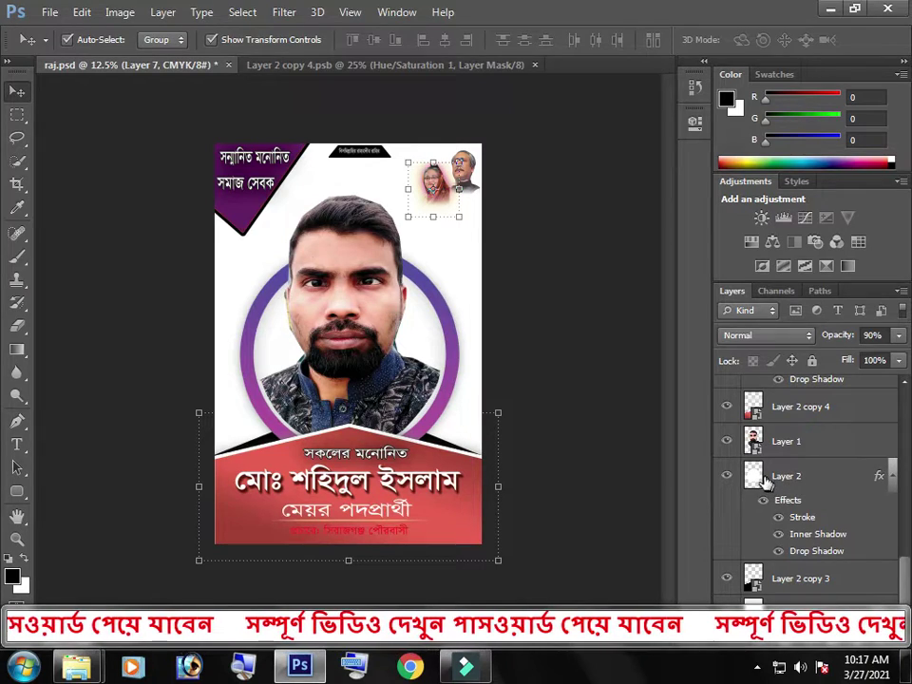
pyautogui.click(757, 478)
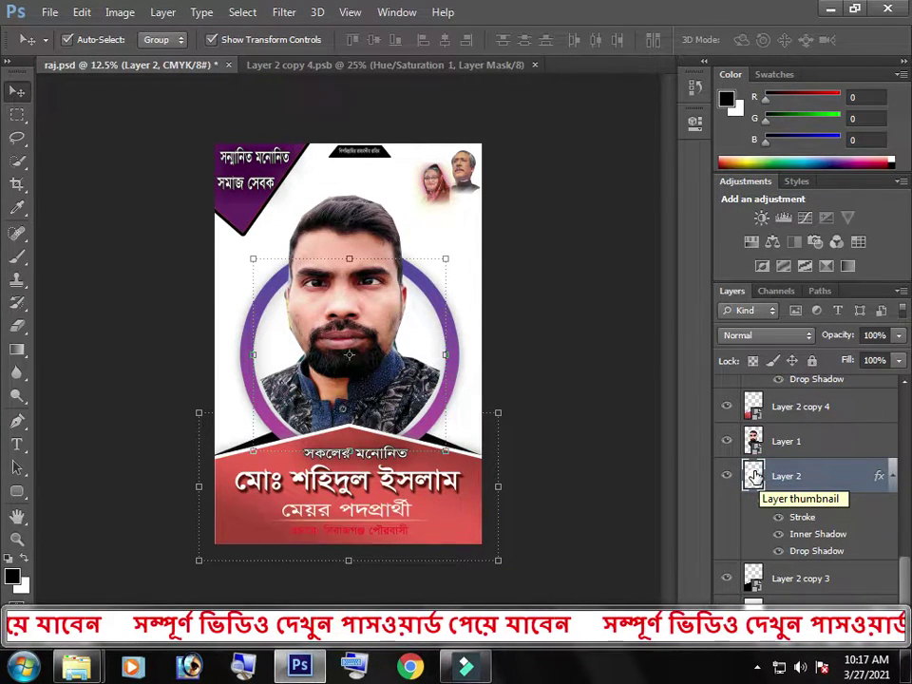
# - Convert the purple ring layer, Layer 2, into a smart object from its context menu
pyautogui.rightClick(754, 478)
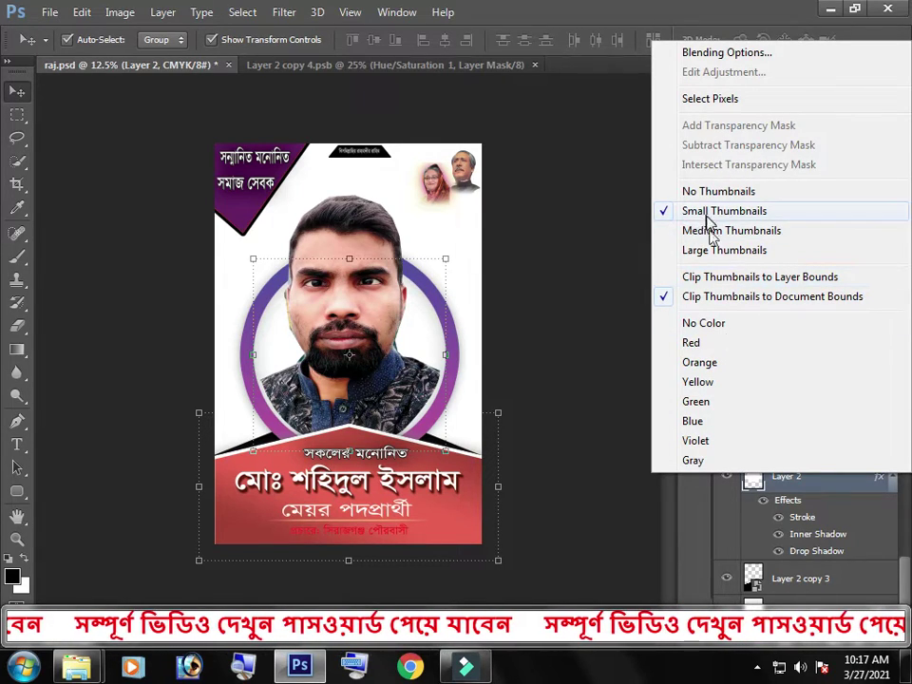
pyautogui.rightClick(789, 478)
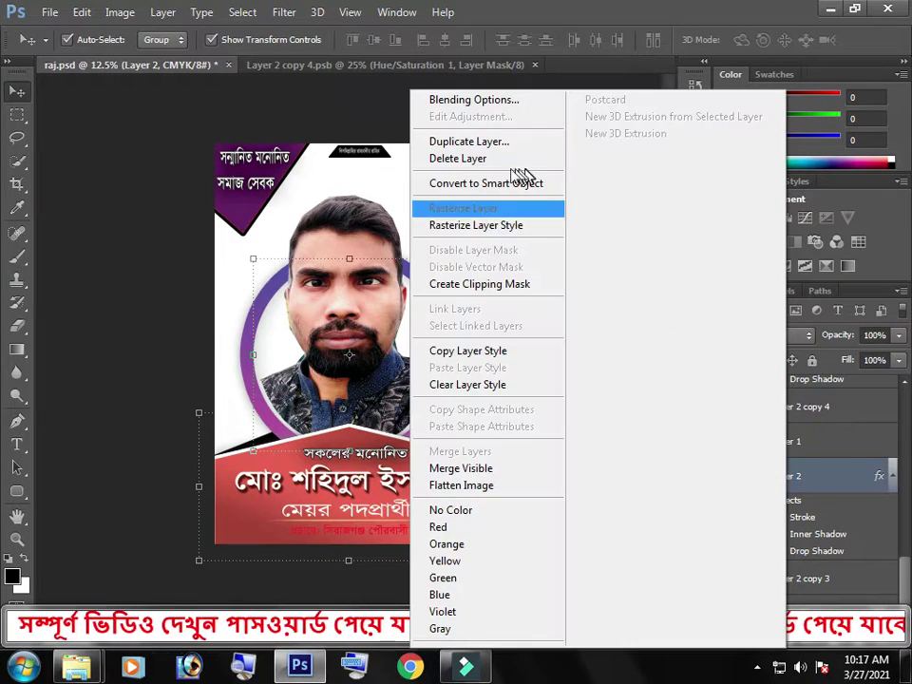
pyautogui.click(472, 185)
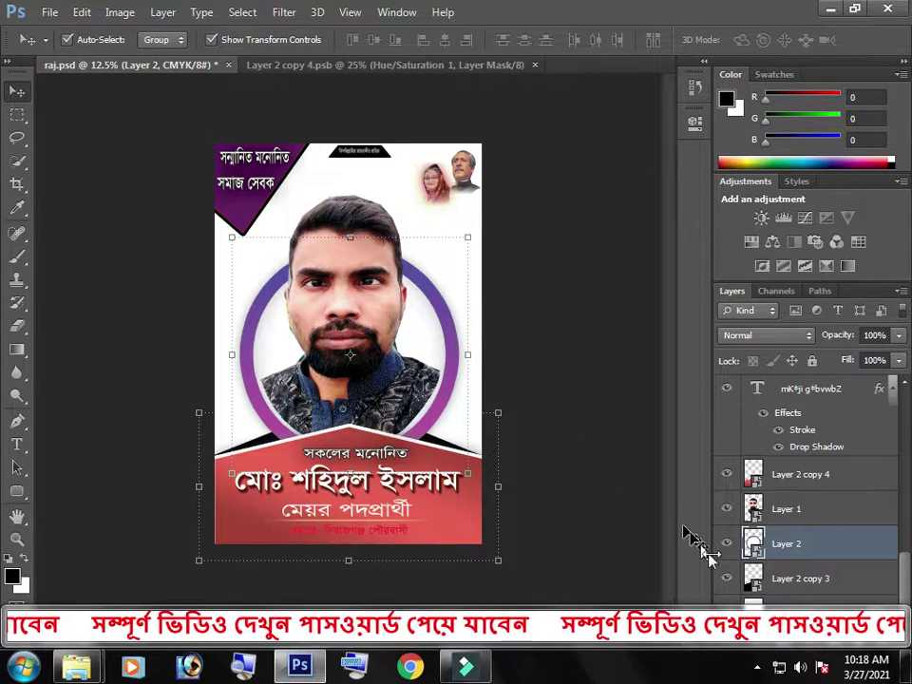
# - Open the ring smart object as Layer 2.psb and bring up its ring layer's Layer Style
pyautogui.click(757, 548)
pyautogui.doubleClick(758, 548)
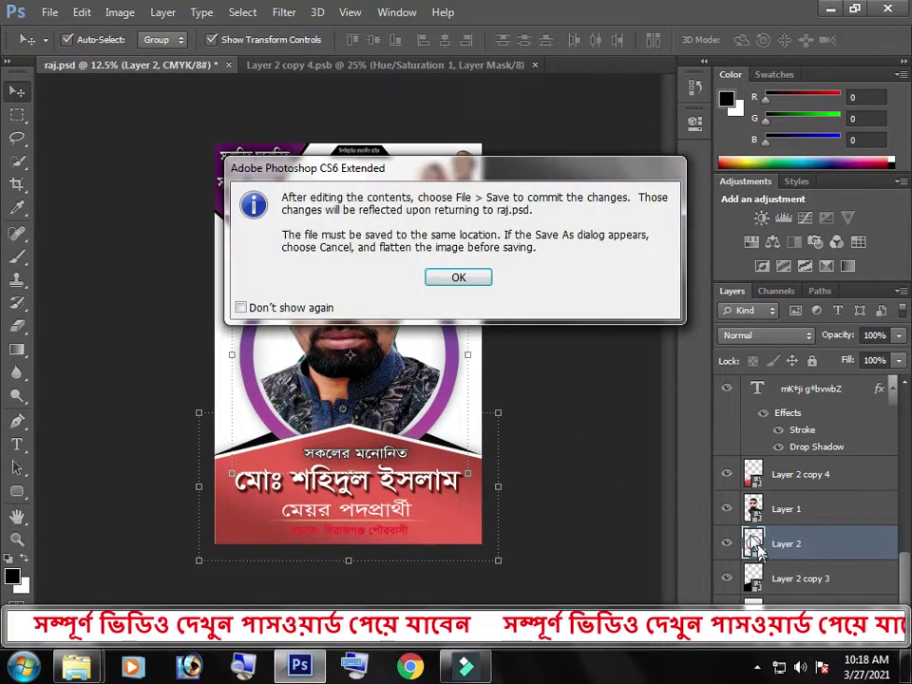
pyautogui.click(475, 278)
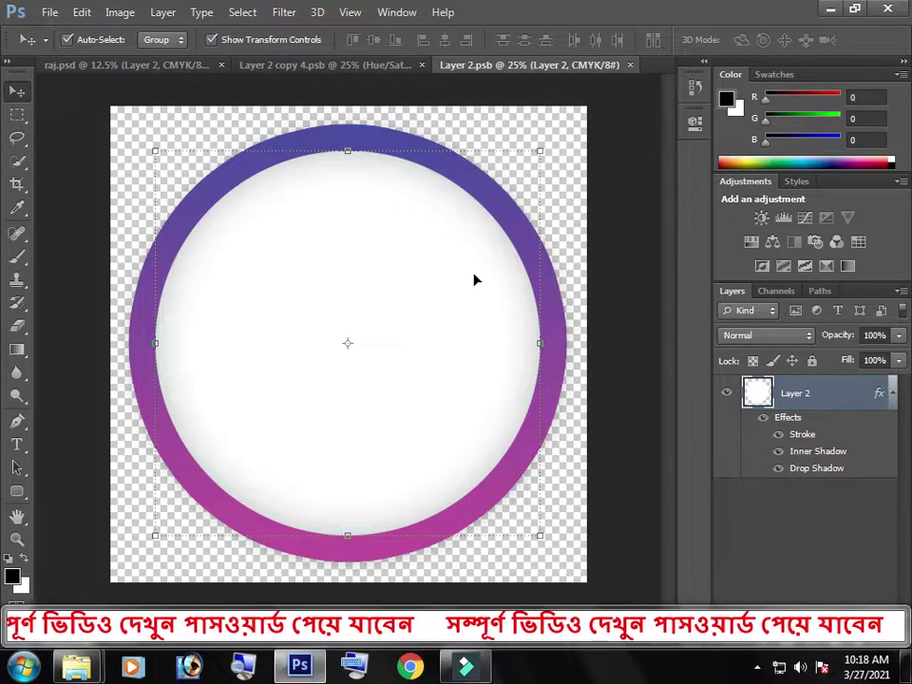
pyautogui.click(470, 183)
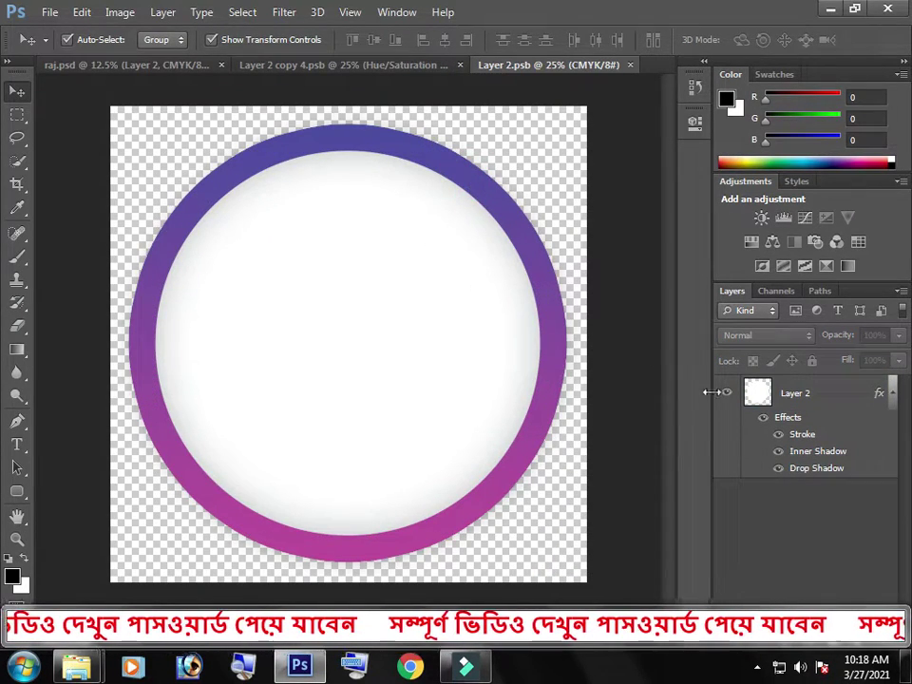
pyautogui.doubleClick(814, 454)
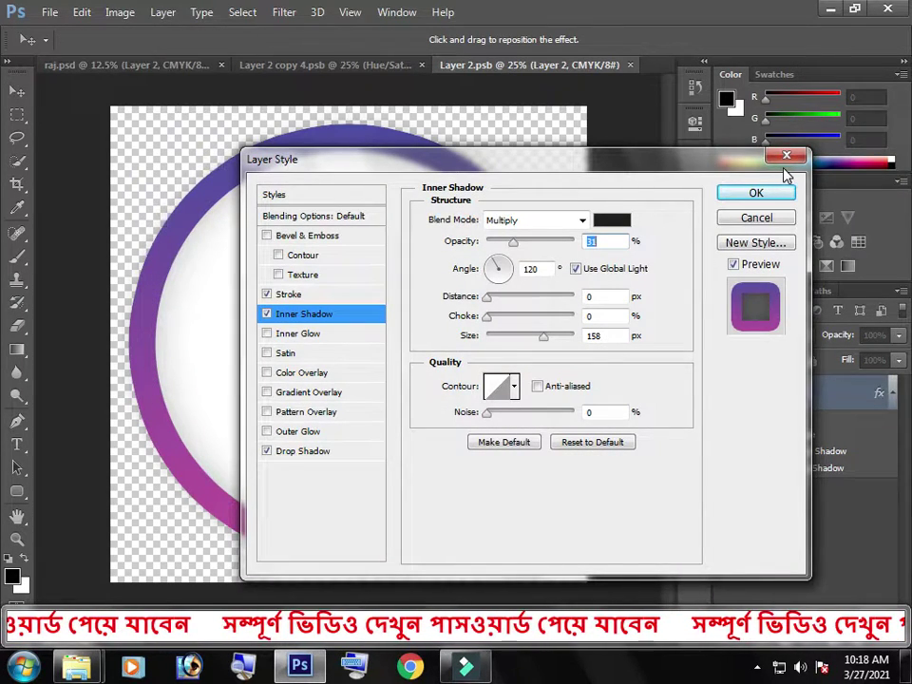
pyautogui.click(768, 223)
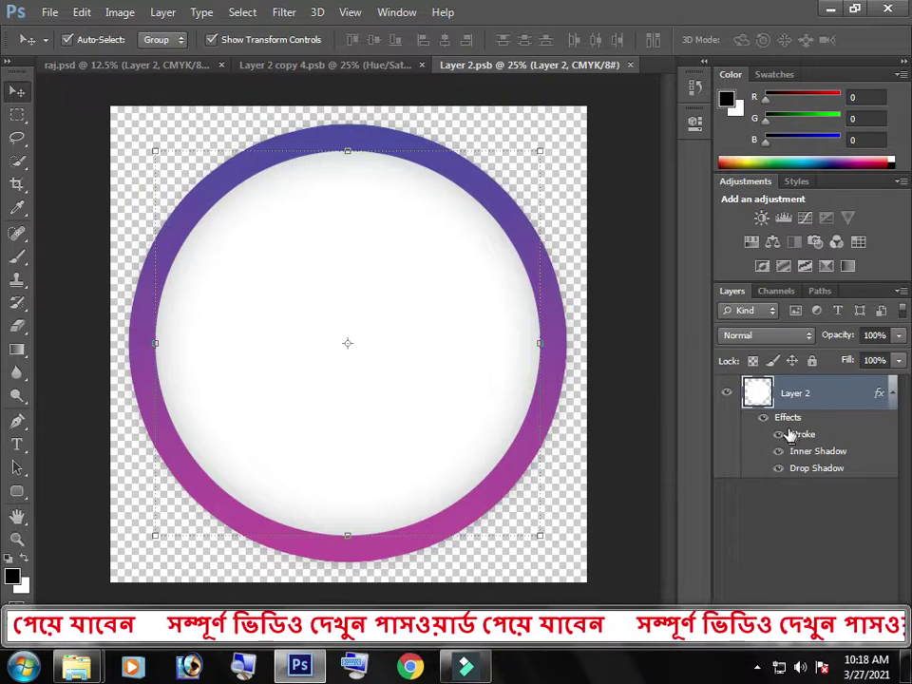
pyautogui.doubleClick(761, 394)
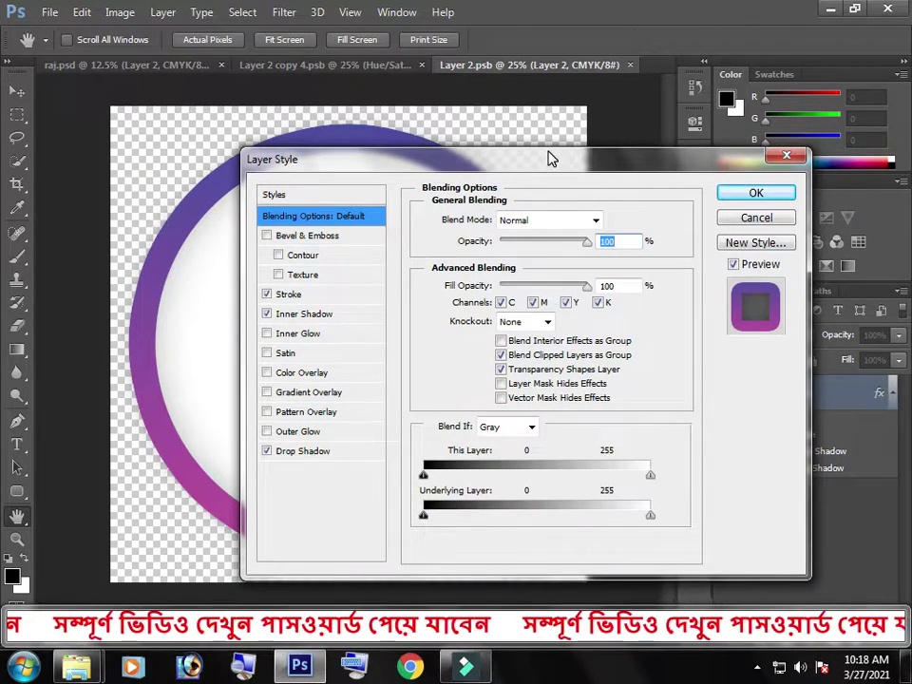
# - In the Stroke gradient editor, set the starting colour stop to full red
pyautogui.click(279, 295)
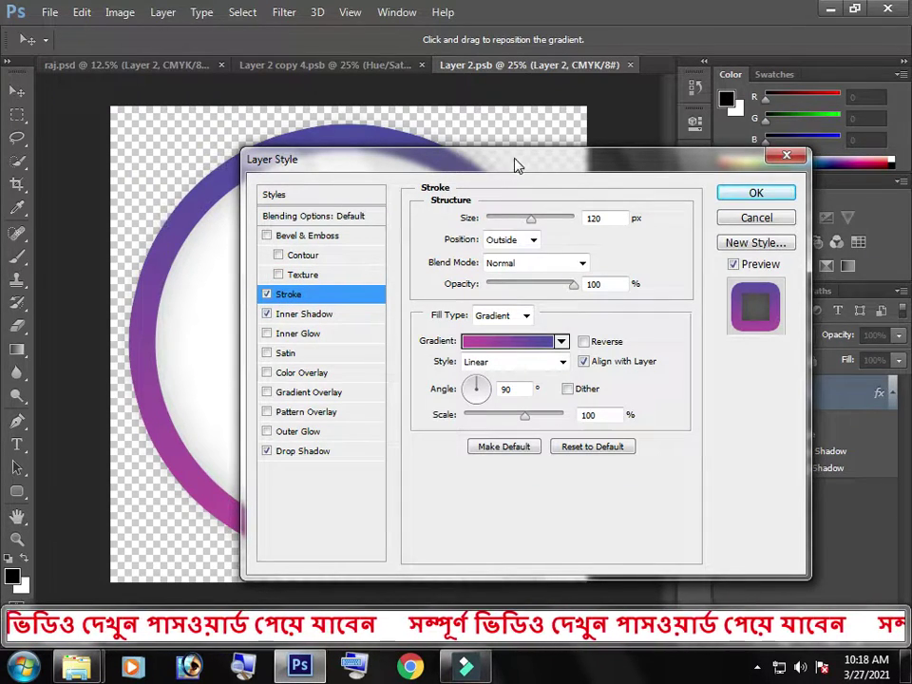
pyautogui.moveTo(516, 165); pyautogui.dragTo(520, 333)
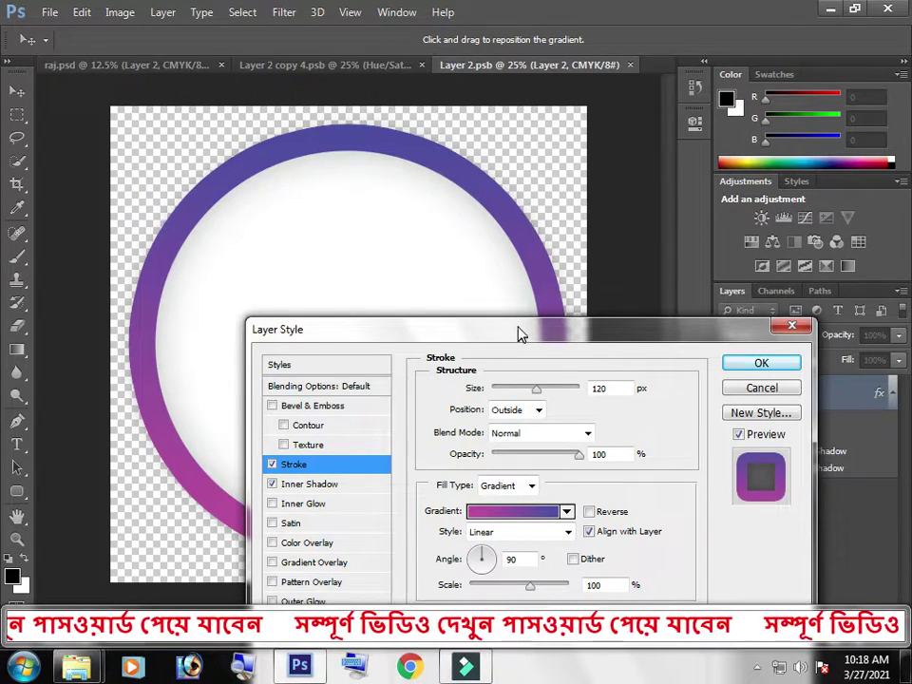
pyautogui.click(537, 514)
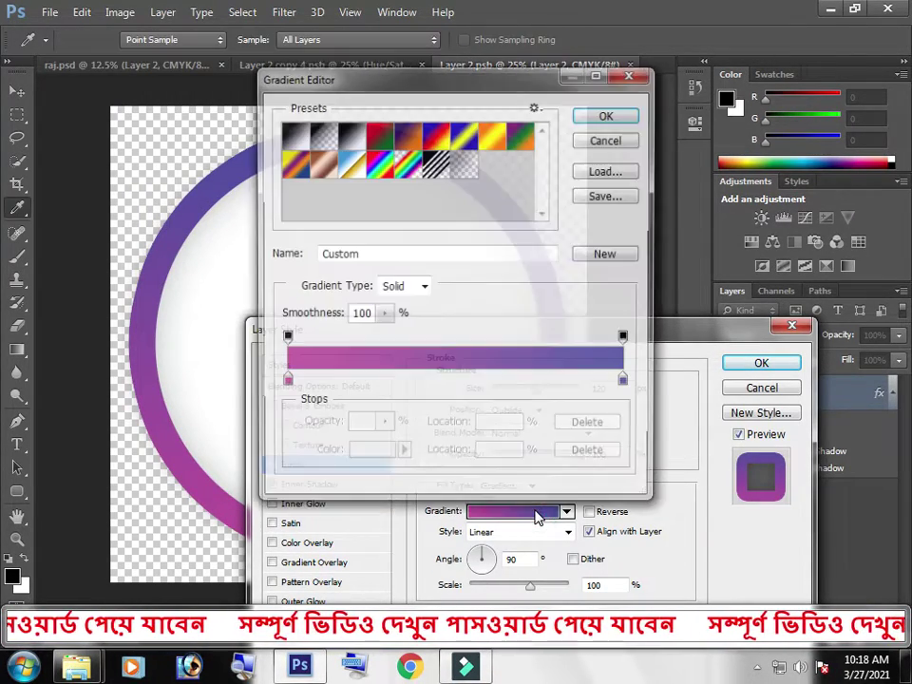
pyautogui.click(284, 382)
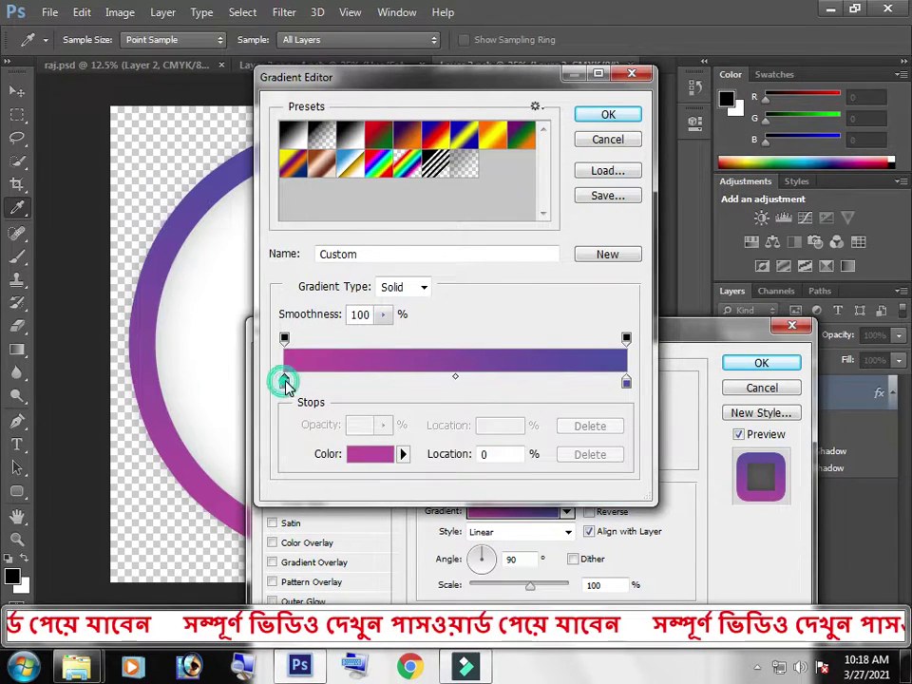
pyautogui.doubleClick(284, 382)
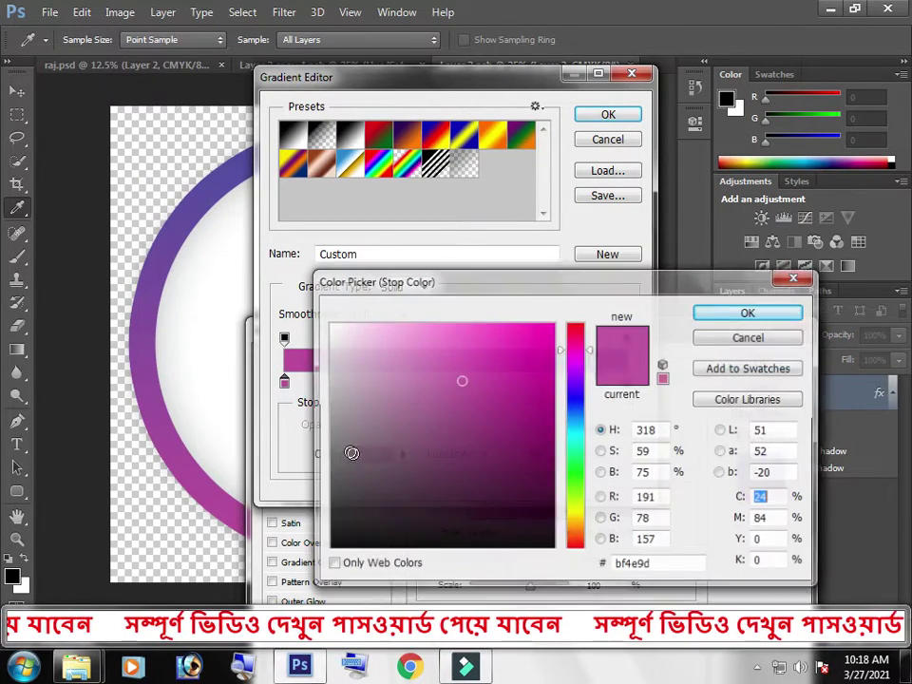
pyautogui.moveTo(582, 335); pyautogui.dragTo(582, 321)
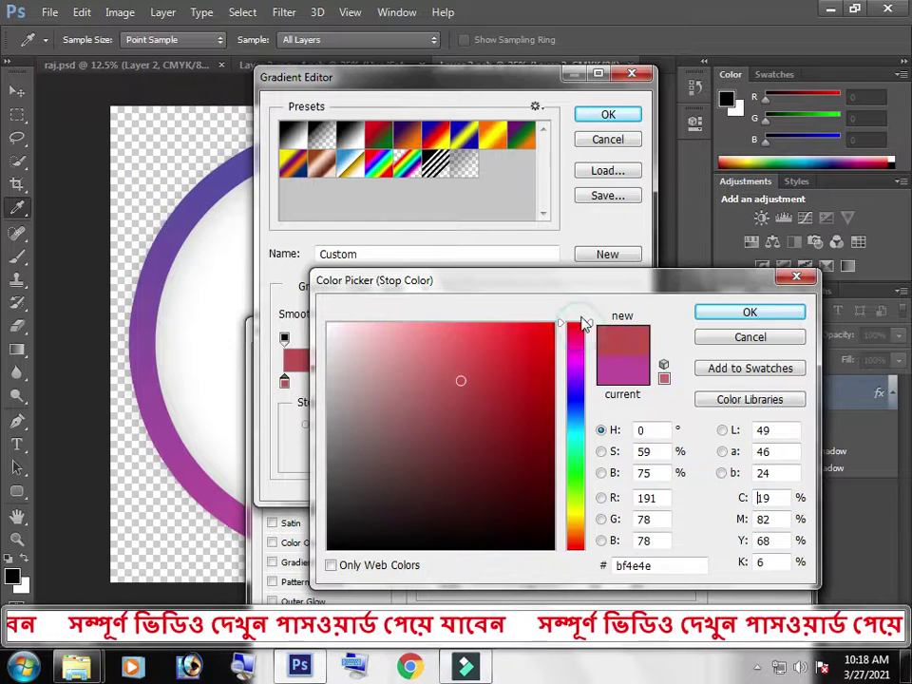
pyautogui.click(554, 324)
pyautogui.click(726, 314)
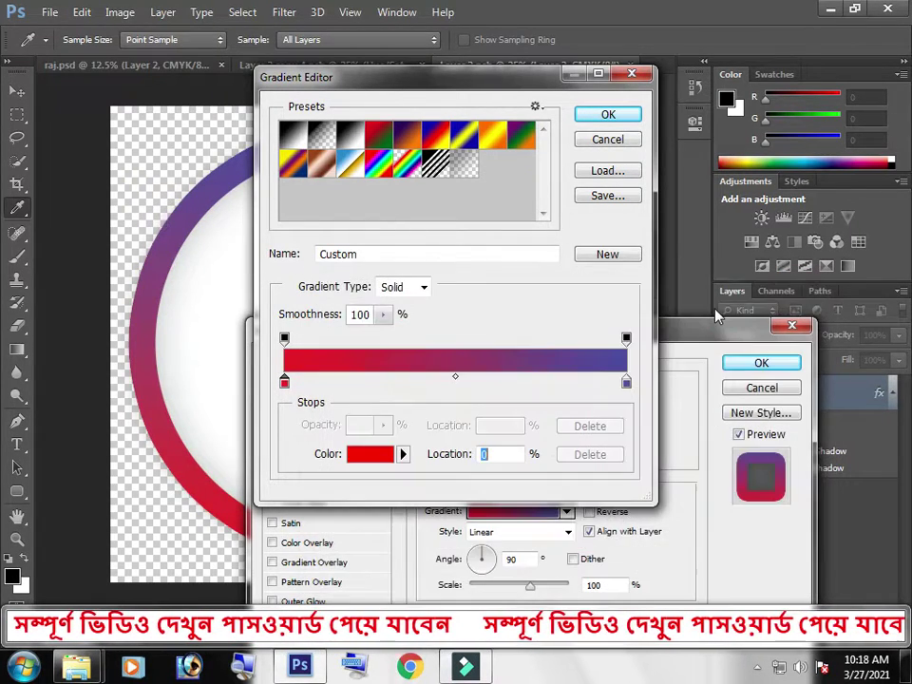
# - Set the end stop to bright yellow (ffe400) and apply the red-to-yellow stroke
pyautogui.click(627, 384)
pyautogui.doubleClick(627, 384)
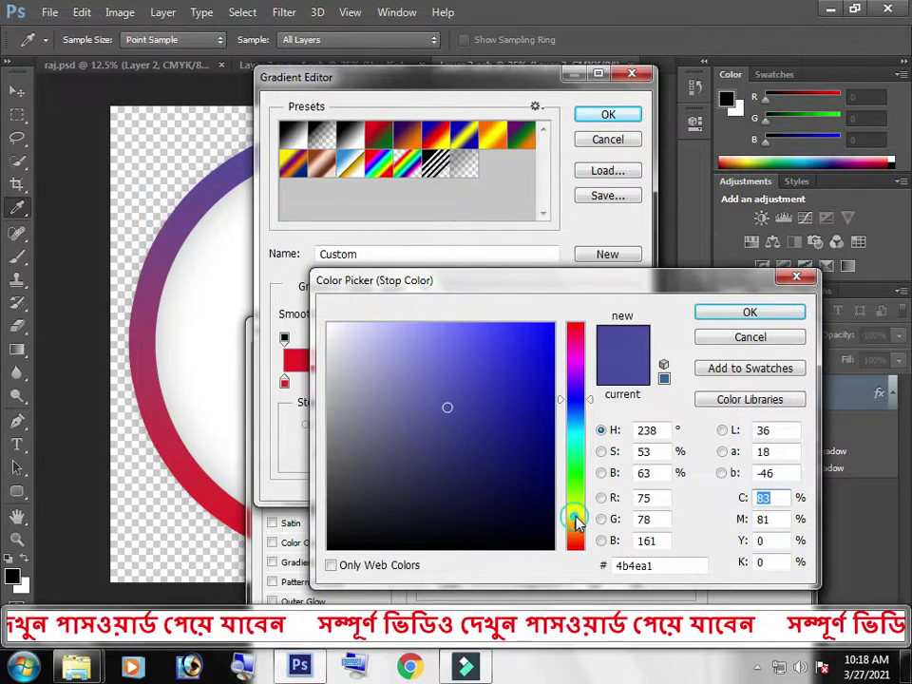
pyautogui.click(575, 515)
pyautogui.moveTo(534, 397); pyautogui.dragTo(580, 295)
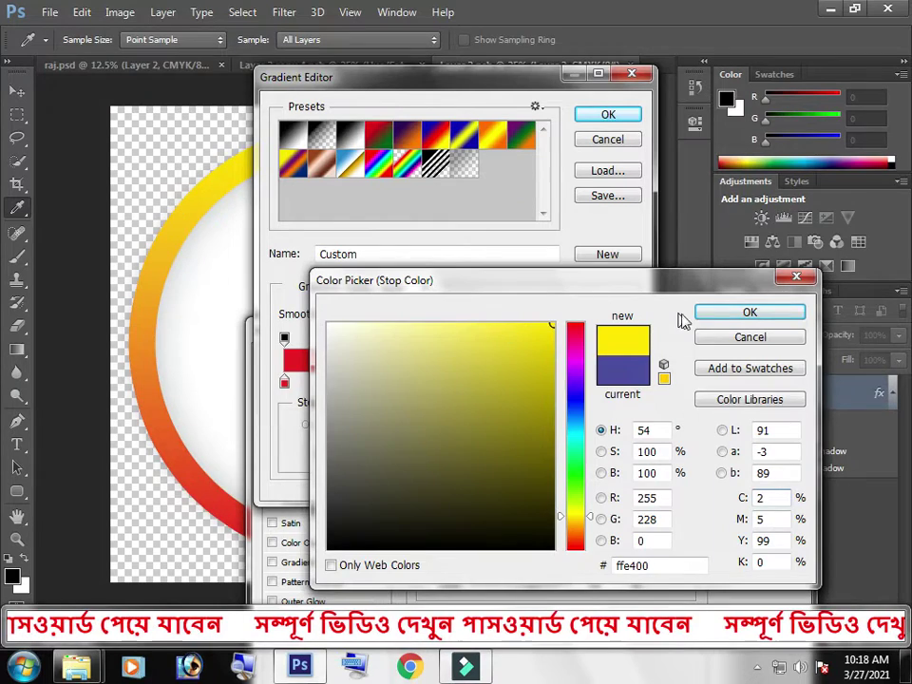
pyautogui.click(747, 314)
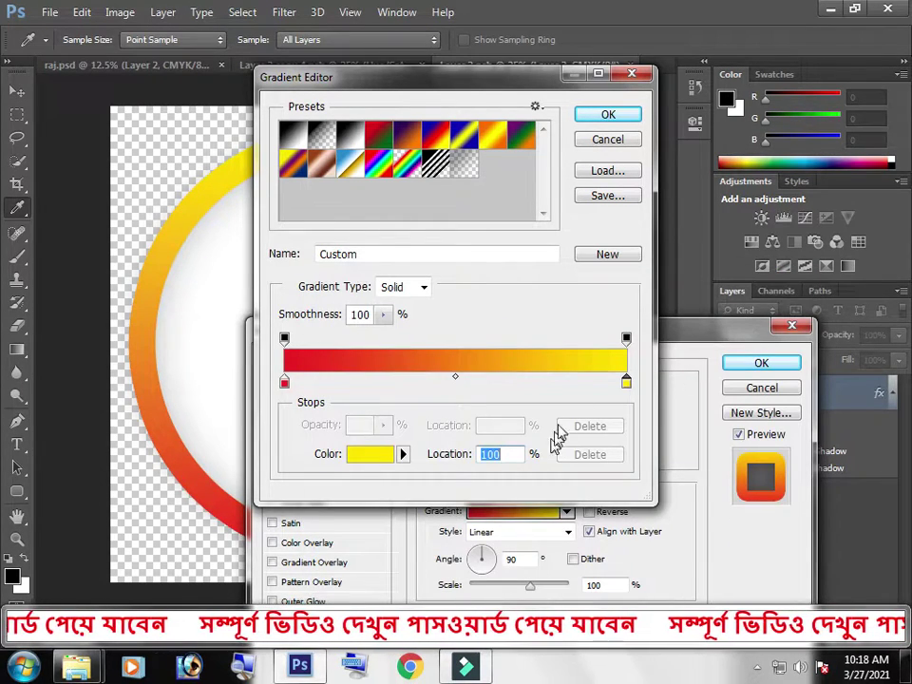
pyautogui.click(608, 114)
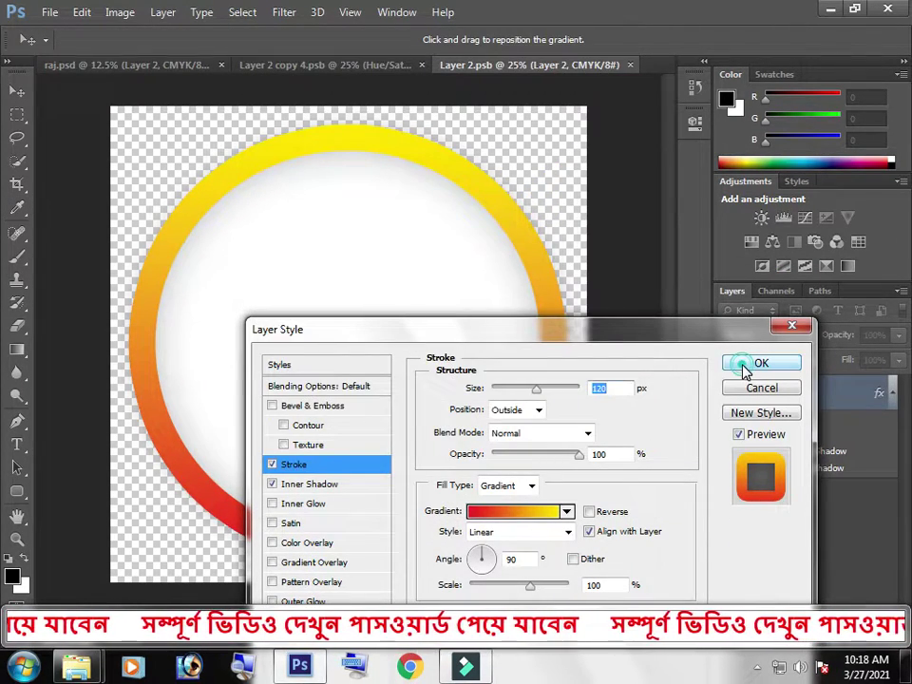
pyautogui.click(761, 362)
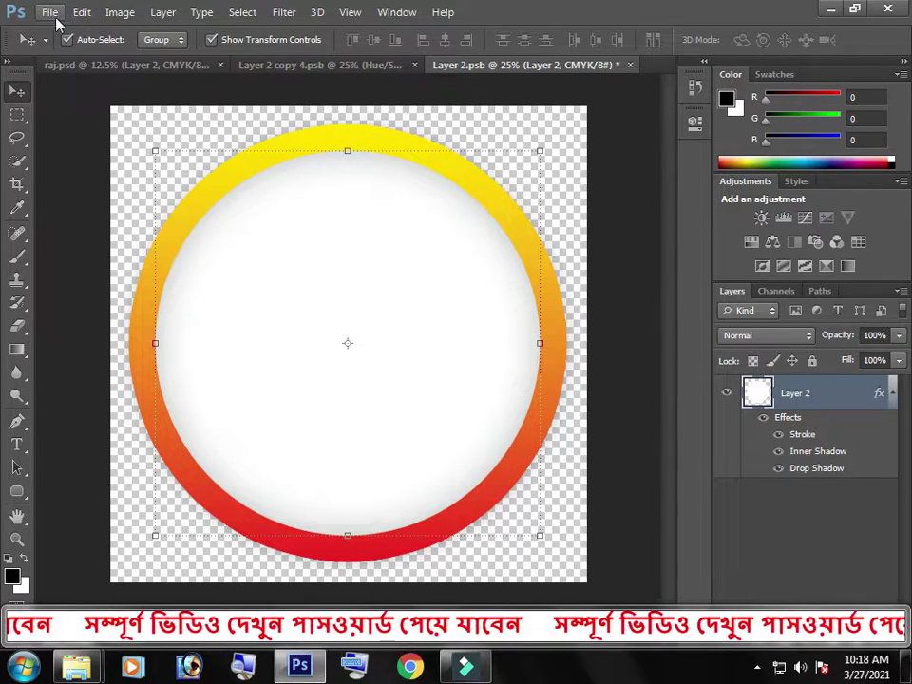
# - Save the recoloured ring document Layer 2.psb and return to the raj.psd poster
pyautogui.click(52, 16)
pyautogui.click(59, 209)
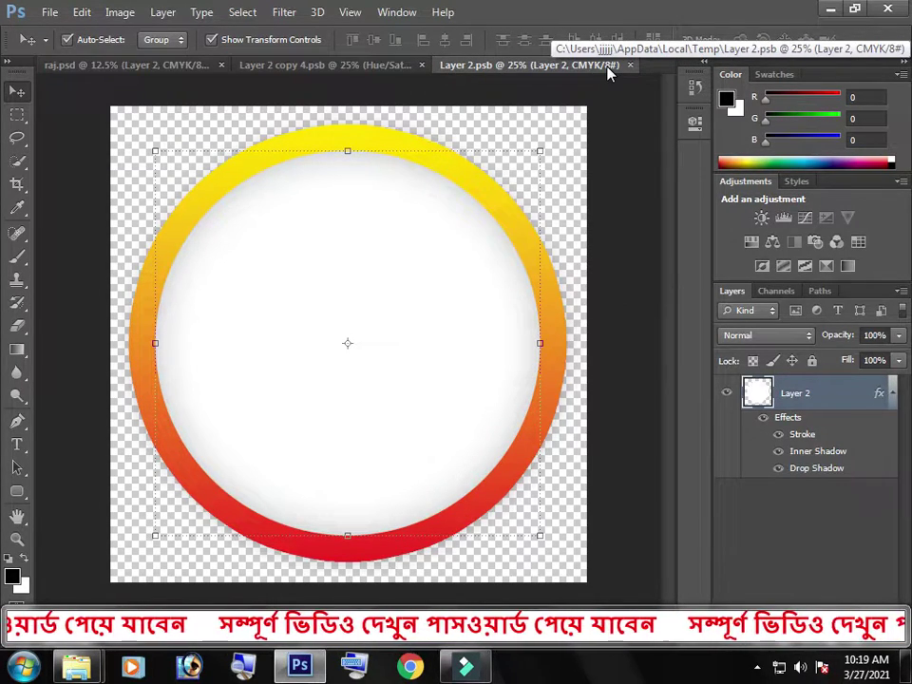
pyautogui.click(140, 72)
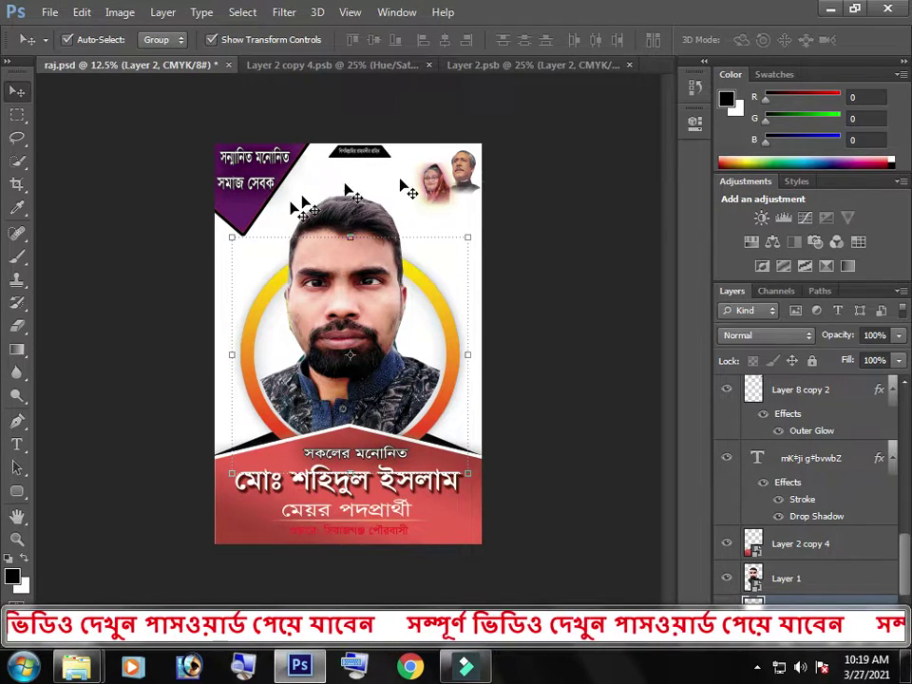
pyautogui.click(353, 150)
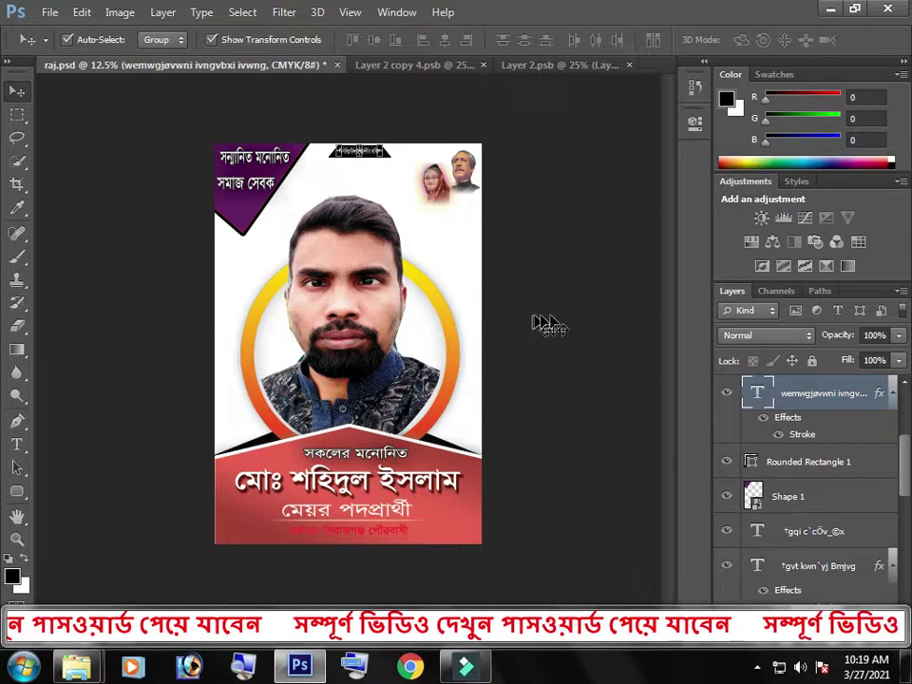
pyautogui.click(547, 342)
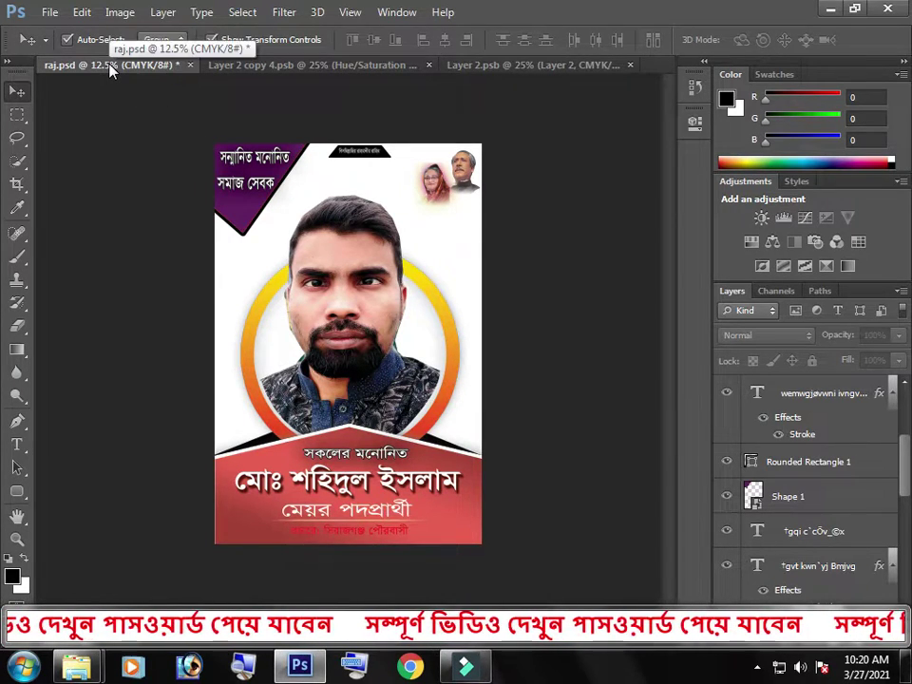
pyautogui.moveTo(110, 66); pyautogui.dragTo(312, 165)
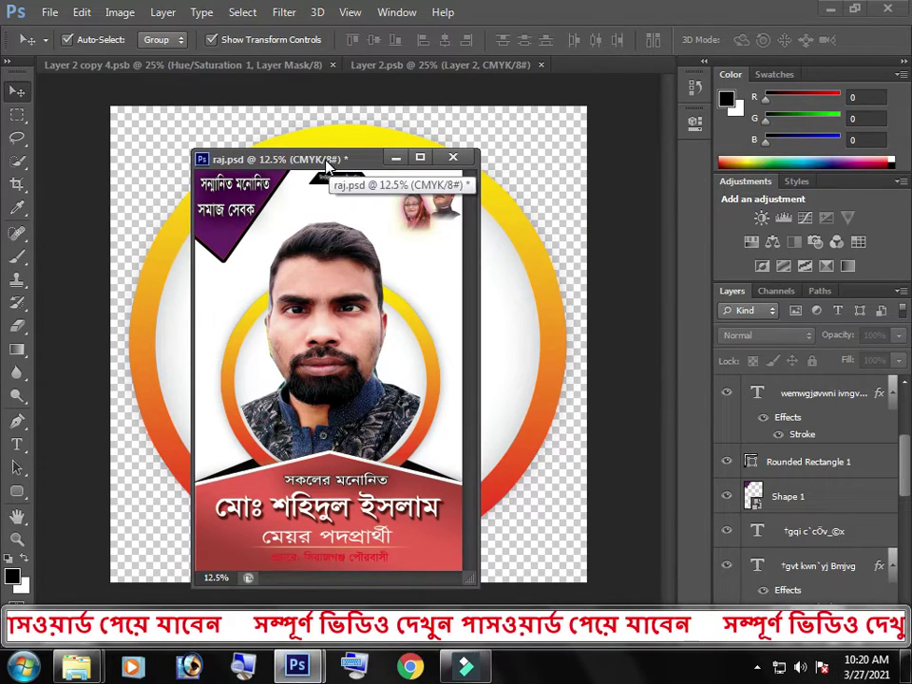
# - Check the poster's Image Size, 24 × 36 inches (2400 × 3600 px), and cancel without resizing
pyautogui.rightClick(324, 160)
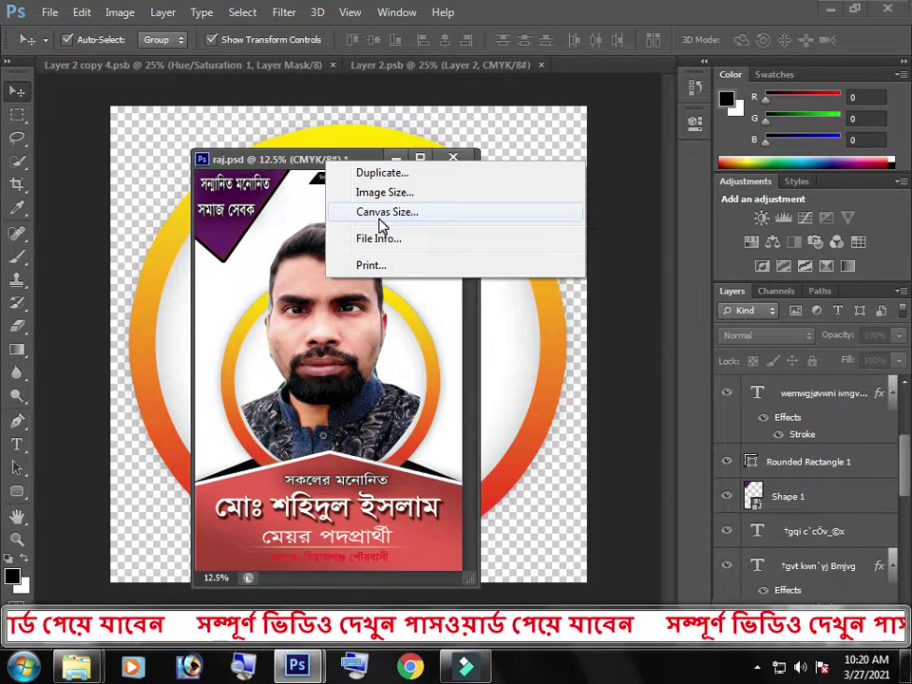
pyautogui.click(383, 188)
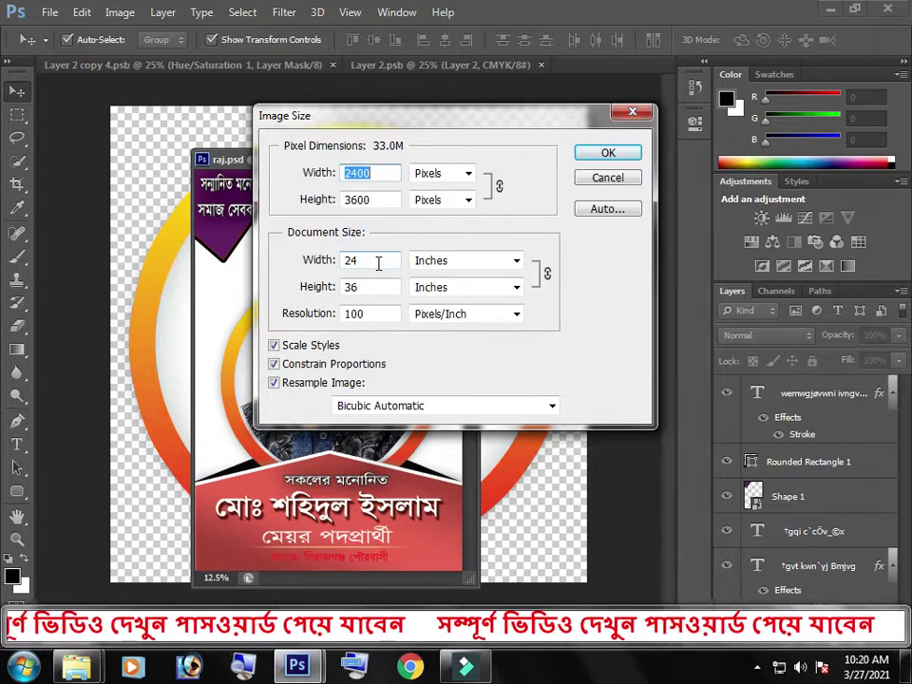
pyautogui.moveTo(379, 263); pyautogui.dragTo(323, 260)
pyautogui.doubleClick(372, 286)
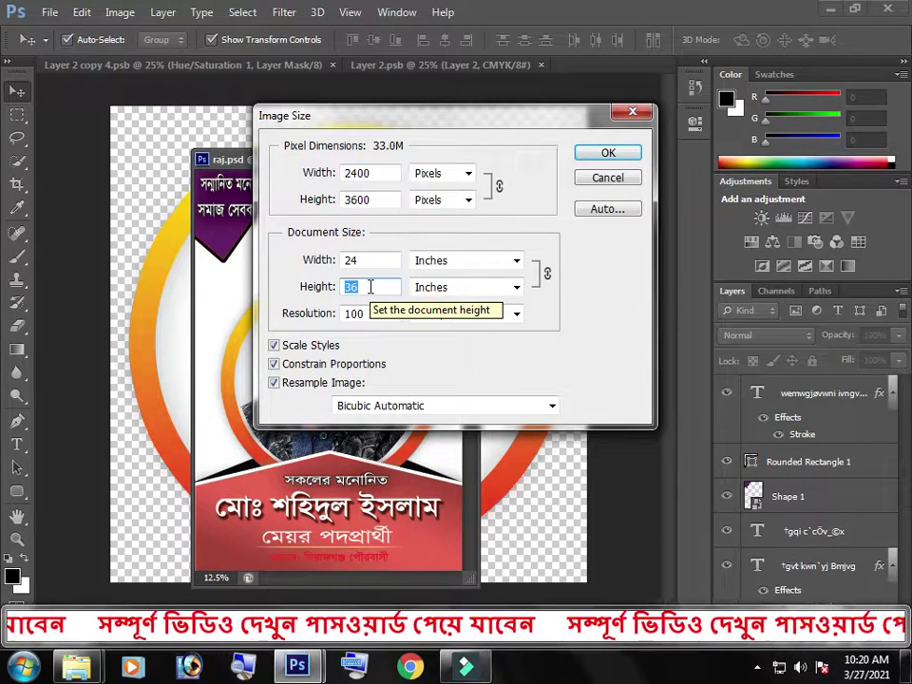
pyautogui.click(372, 259)
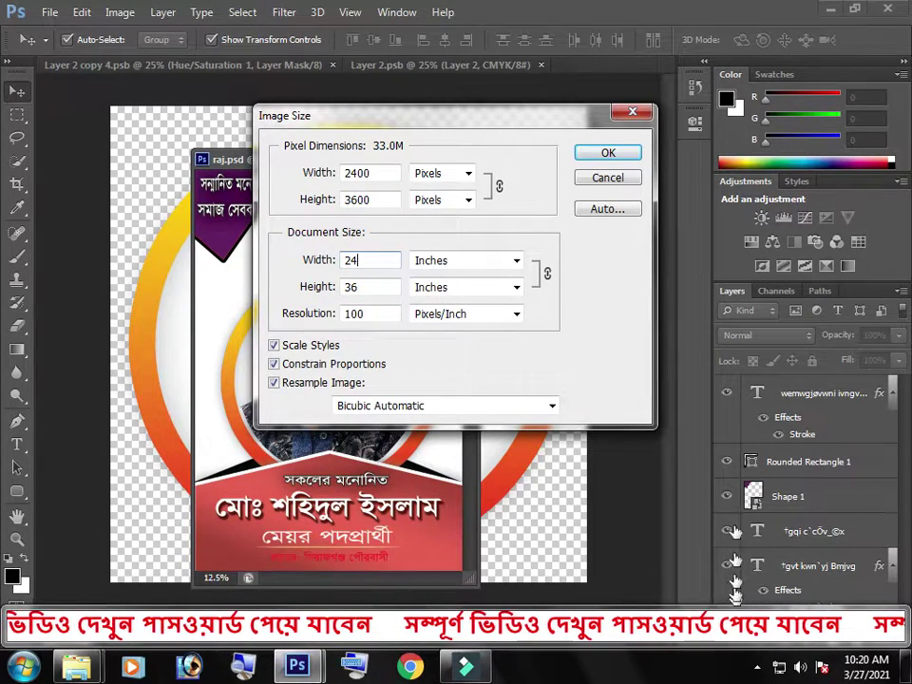
pyautogui.click(615, 179)
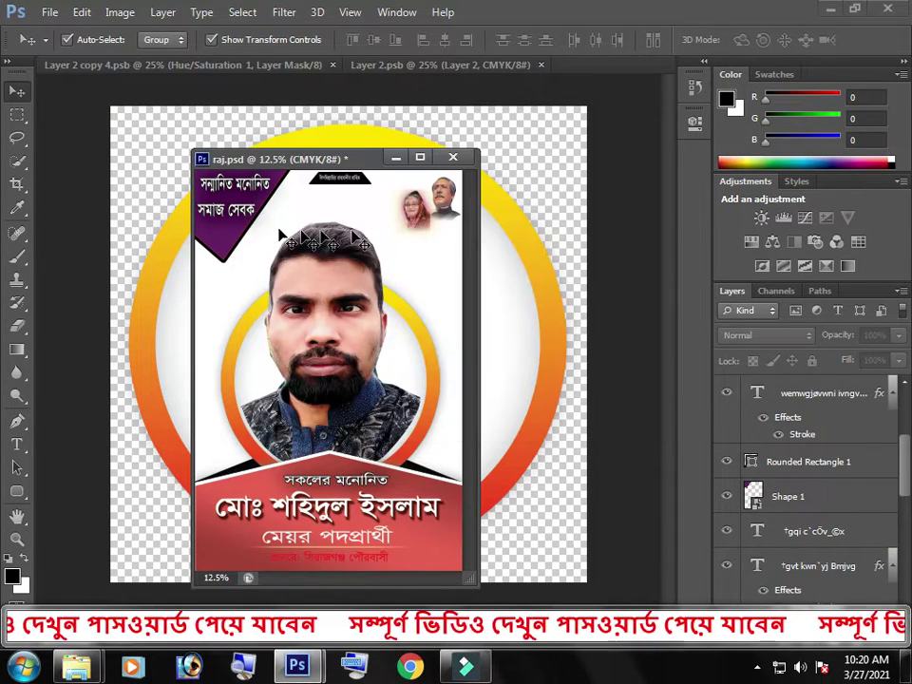
# - Dock the floating raj.psd window back into the tab bar
pyautogui.click(274, 160)
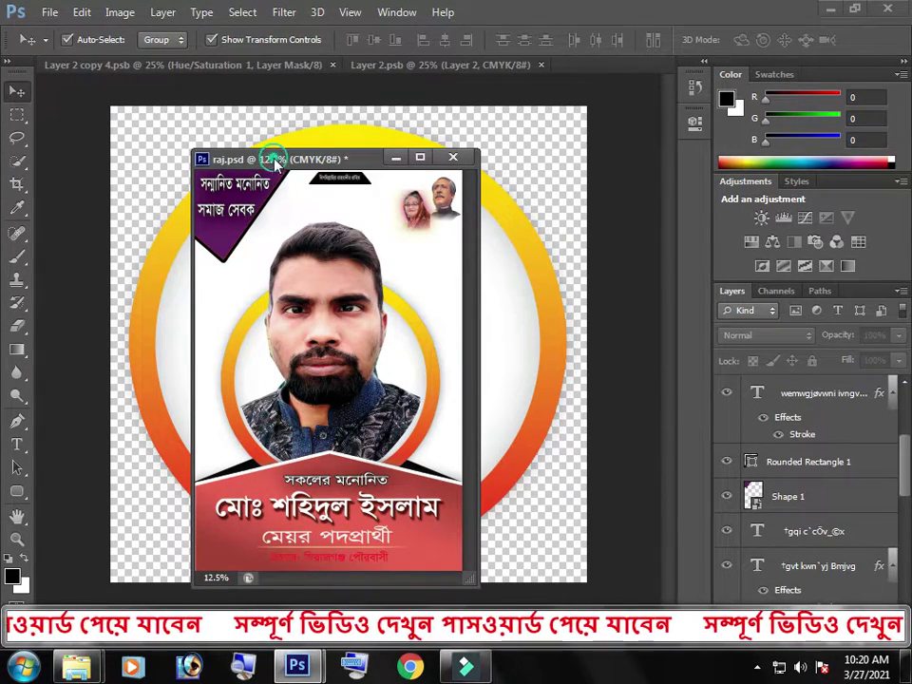
pyautogui.moveTo(274, 159); pyautogui.dragTo(110, 48)
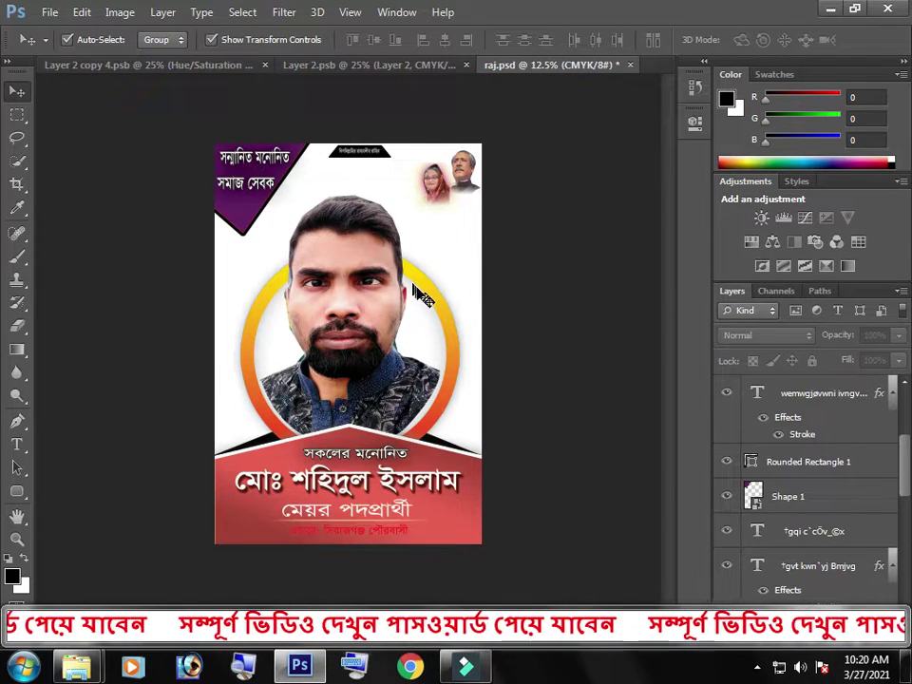